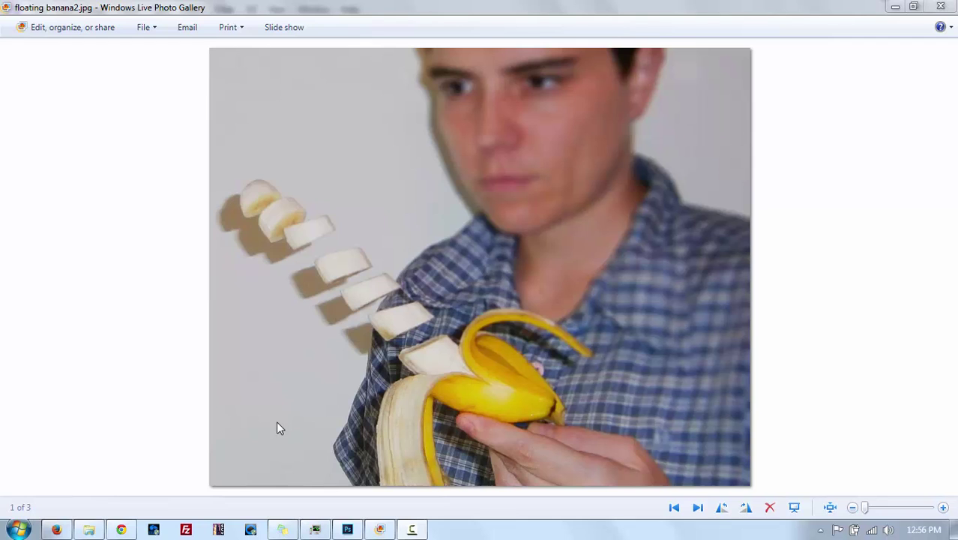
- Switch to Photoshop with original banana.jpg open and choose the Polygonal Lasso tool
{"action": "left_click", "coordinate": [347, 530]}
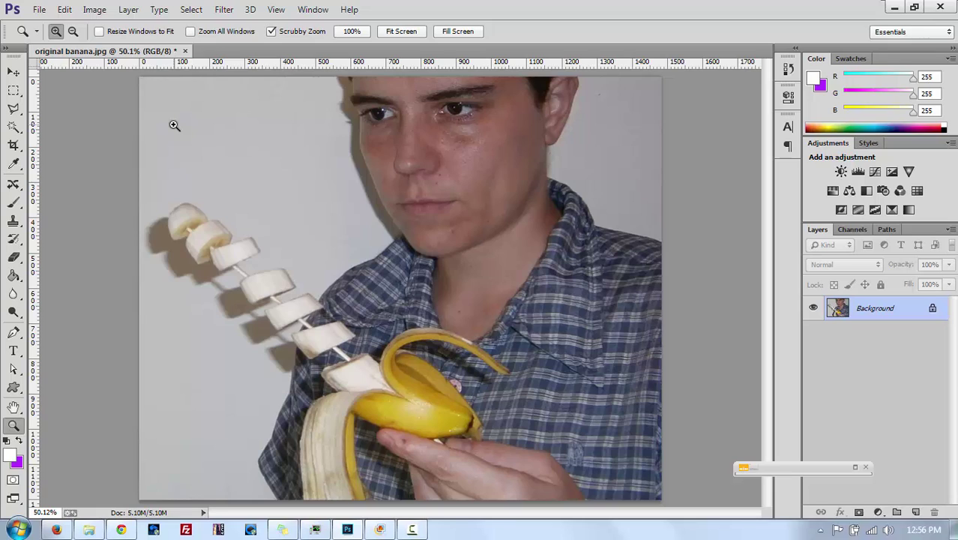
{"action": "left_click", "coordinate": [13, 220]}
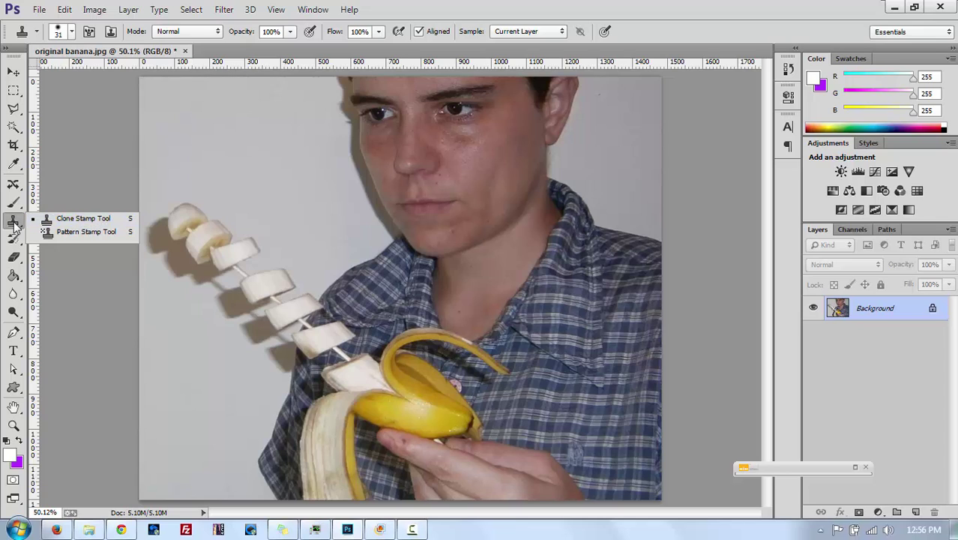
{"action": "left_click", "coordinate": [12, 108]}
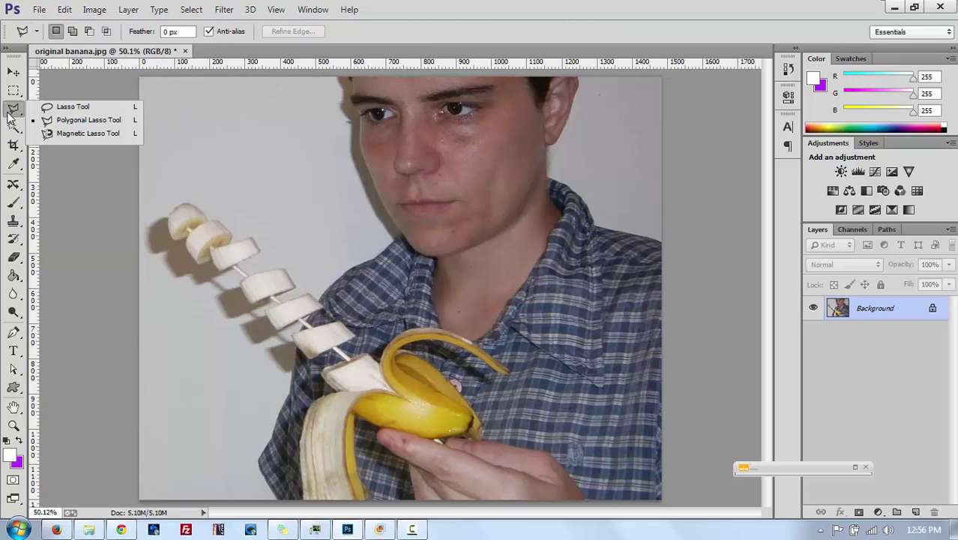
{"action": "left_click", "coordinate": [112, 123]}
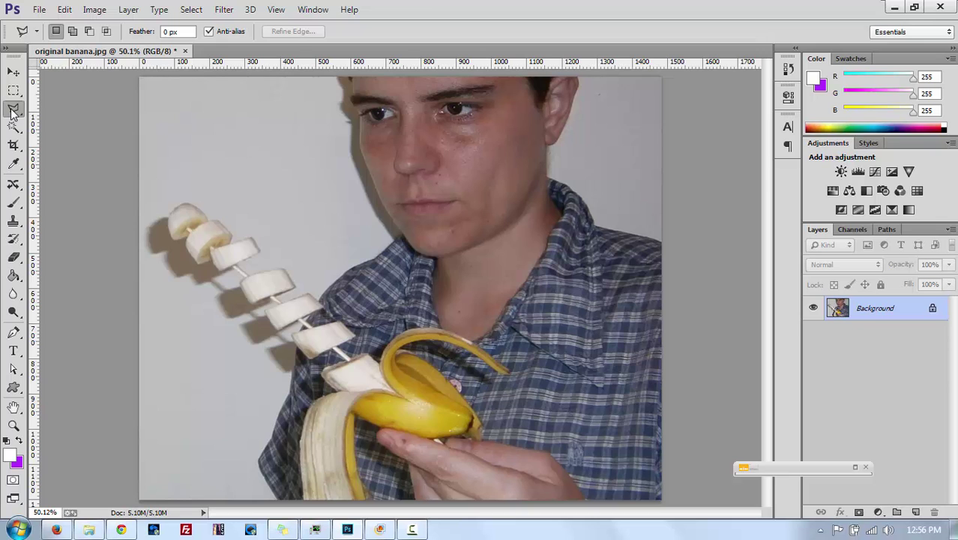
- Duplicate the Background layer of the banana photo
{"action": "left_click", "coordinate": [13, 425]}
{"action": "left_click_drag", "start_coordinate": [277, 397], "coordinate": [360, 321]}
{"action": "left_click_drag", "start_coordinate": [357, 195], "coordinate": [452, 259]}
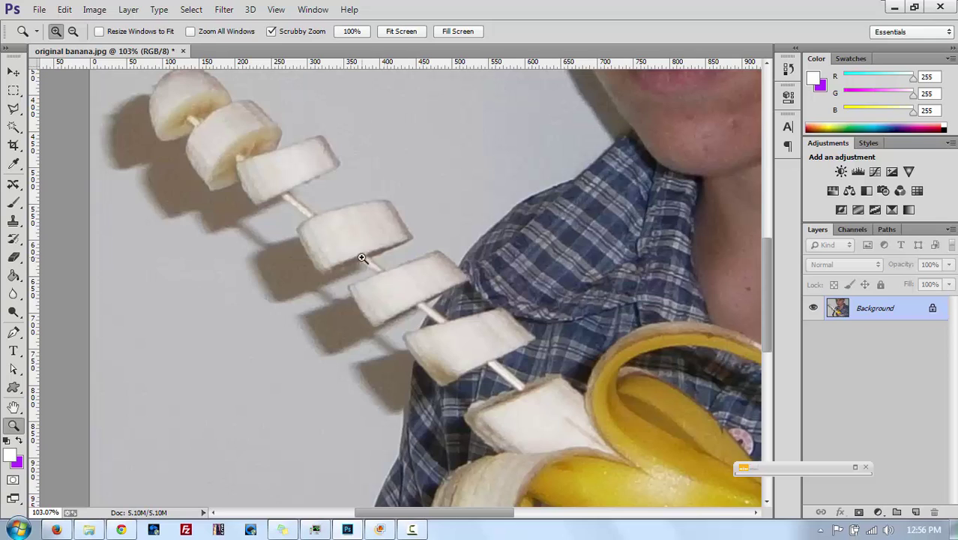
{"action": "key", "text": "ctrl+j"}
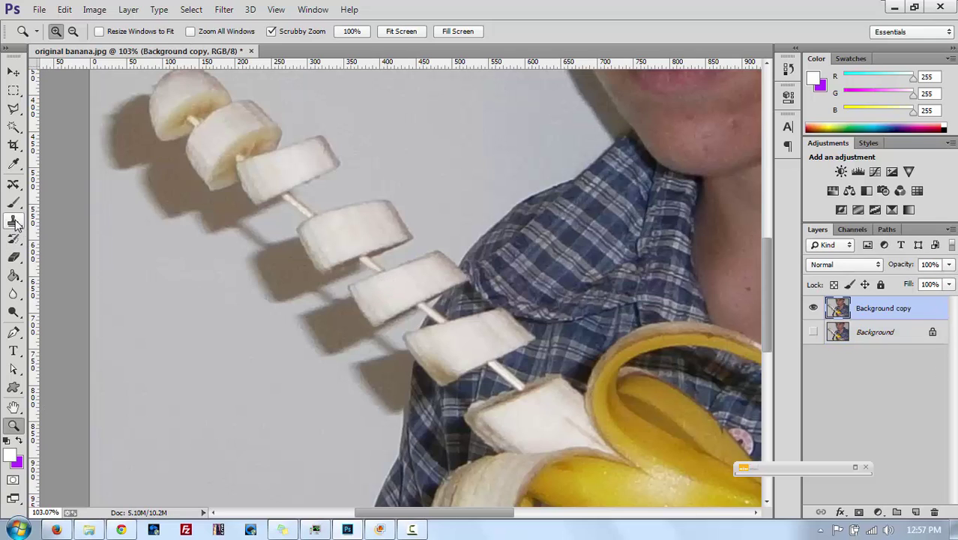
- Use the Clone Stamp tool to cover the stick between the third and fourth banana slices with sampled grey wall
{"action": "left_click_drag", "start_coordinate": [15, 222], "coordinate": [78, 218]}
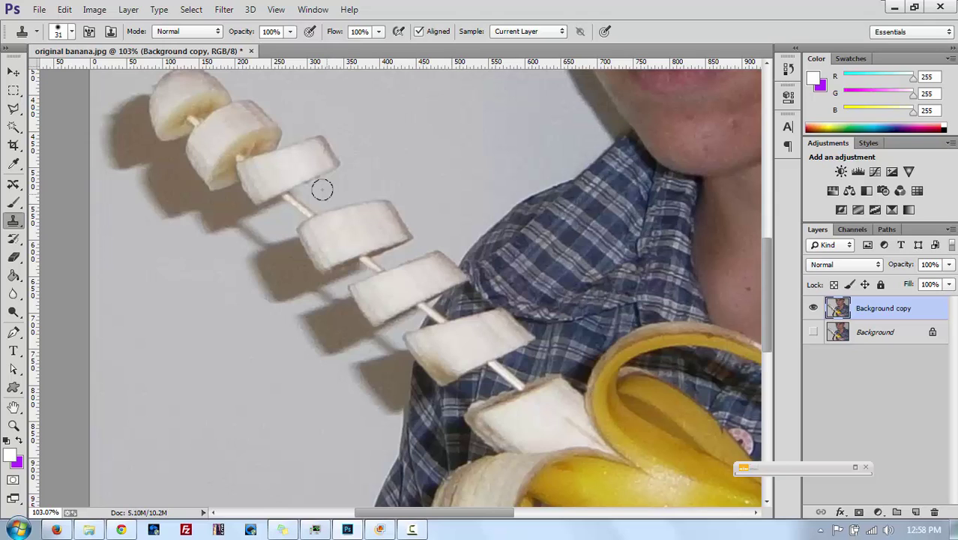
{"action": "key", "text": "alt"}
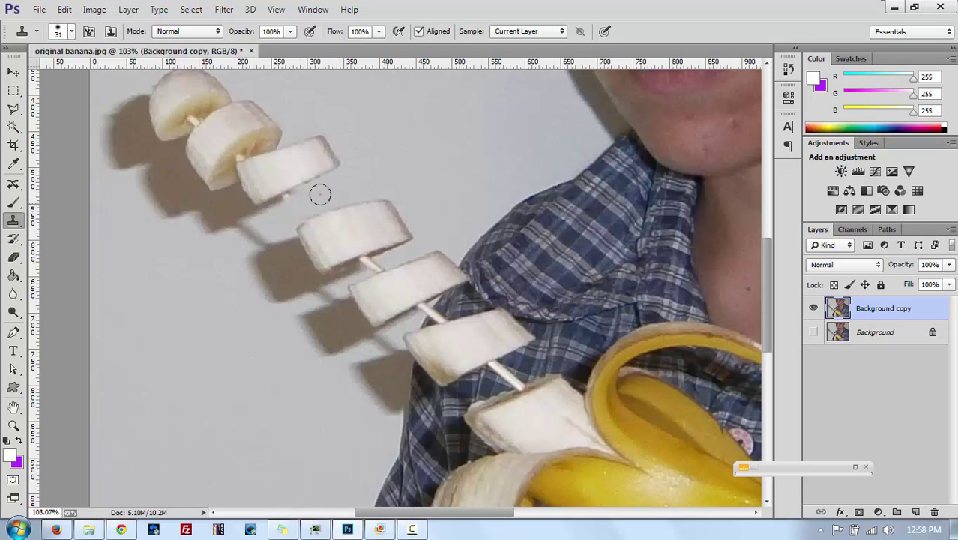
{"action": "right_click", "coordinate": [13, 227]}
{"action": "left_click", "coordinate": [77, 220]}
{"action": "left_click", "coordinate": [15, 202]}
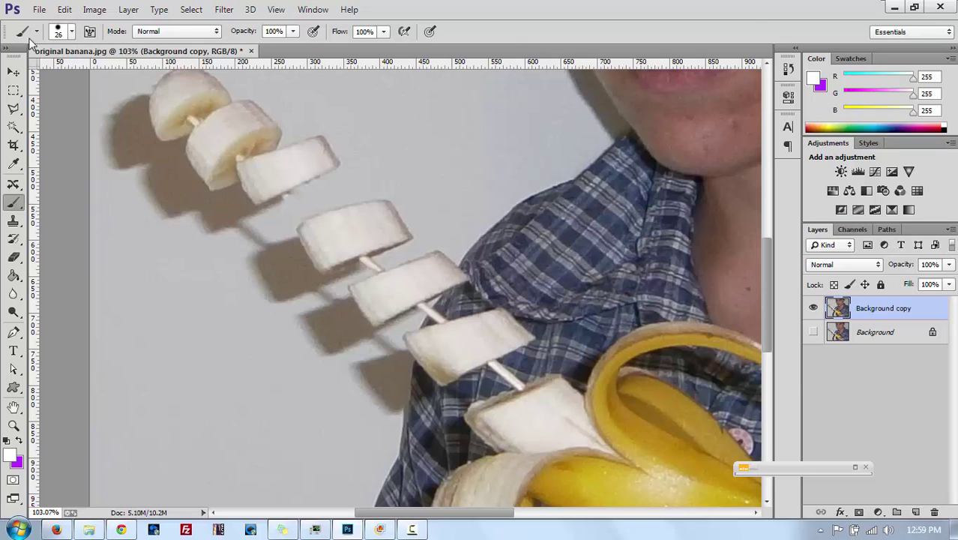
{"action": "left_click", "coordinate": [14, 220]}
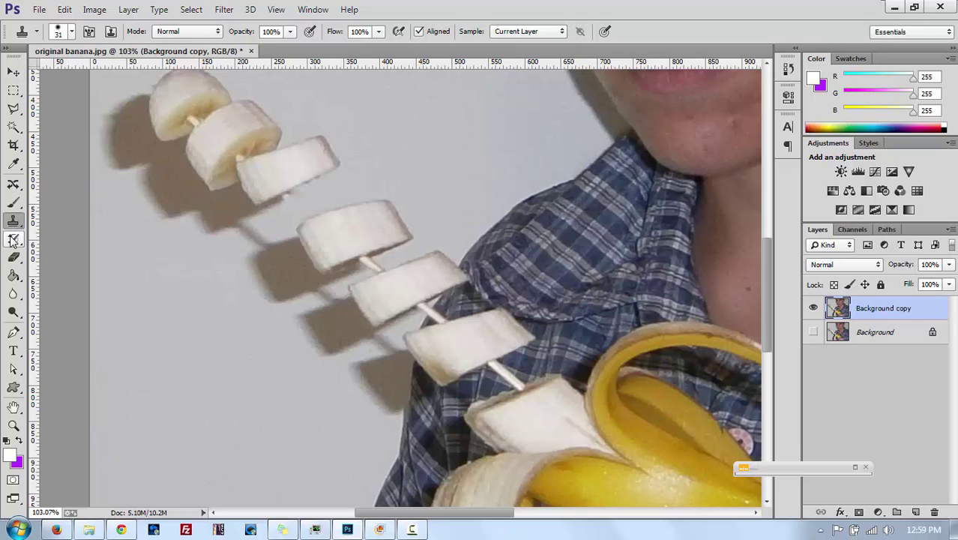
{"action": "left_click", "coordinate": [13, 238]}
{"action": "left_click", "coordinate": [13, 257]}
{"action": "left_click", "coordinate": [14, 275]}
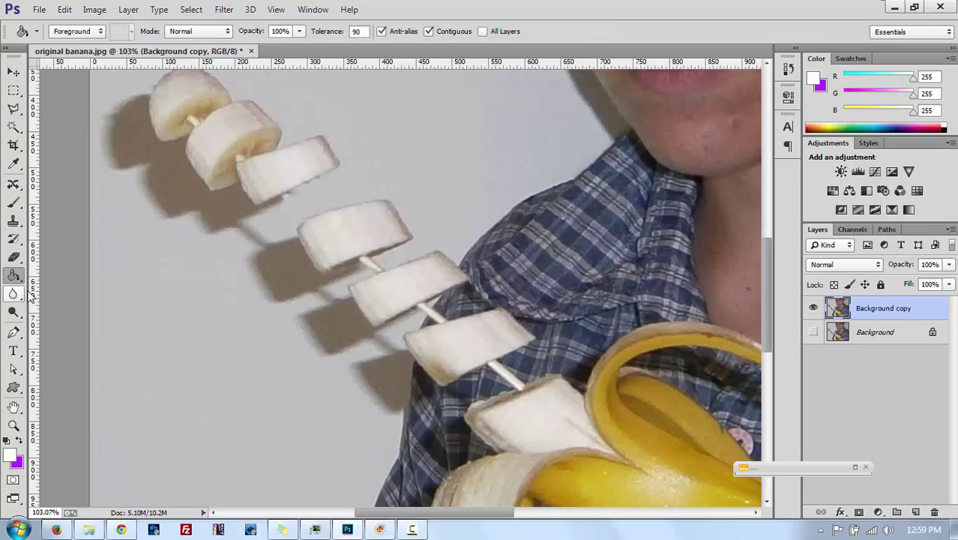
{"action": "left_click", "coordinate": [14, 294]}
{"action": "left_click", "coordinate": [14, 312]}
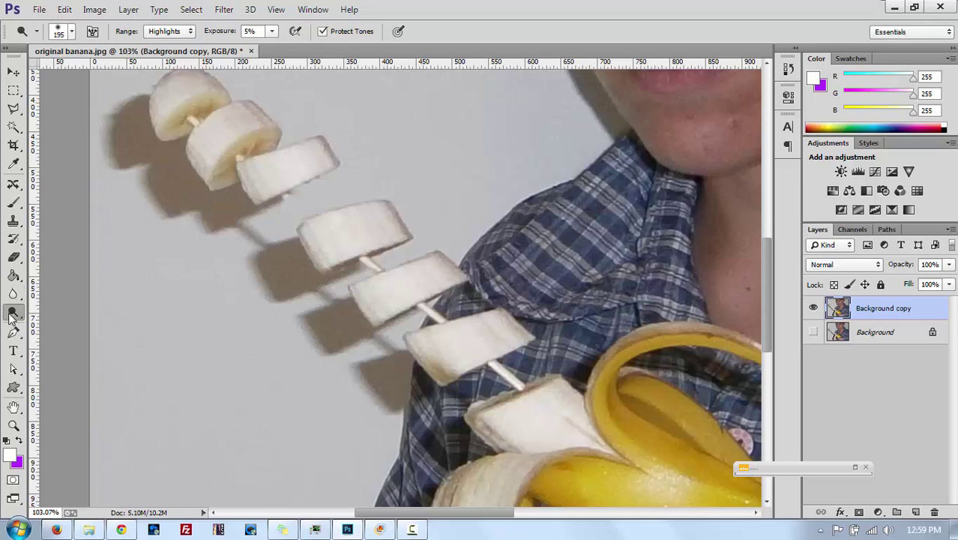
{"action": "left_click", "coordinate": [14, 276]}
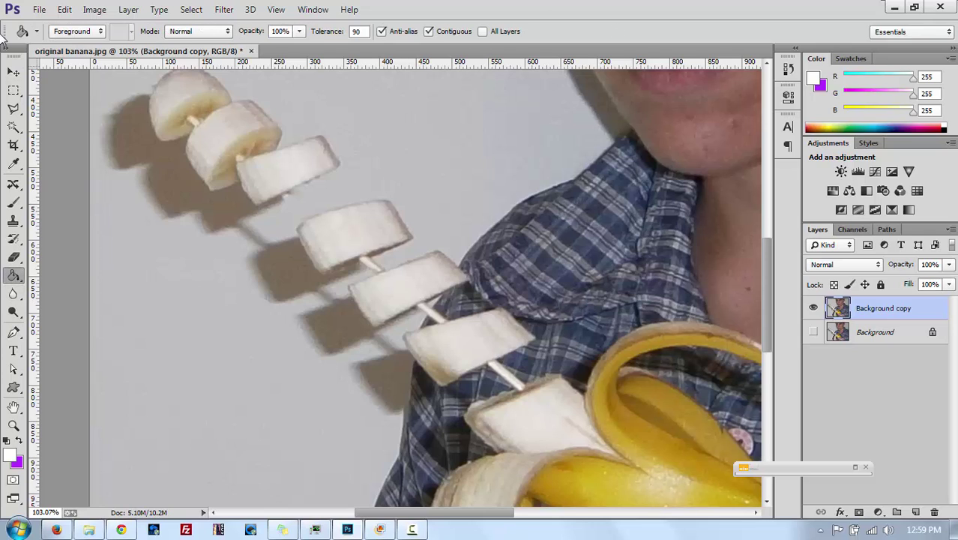
{"action": "left_click", "coordinate": [15, 221]}
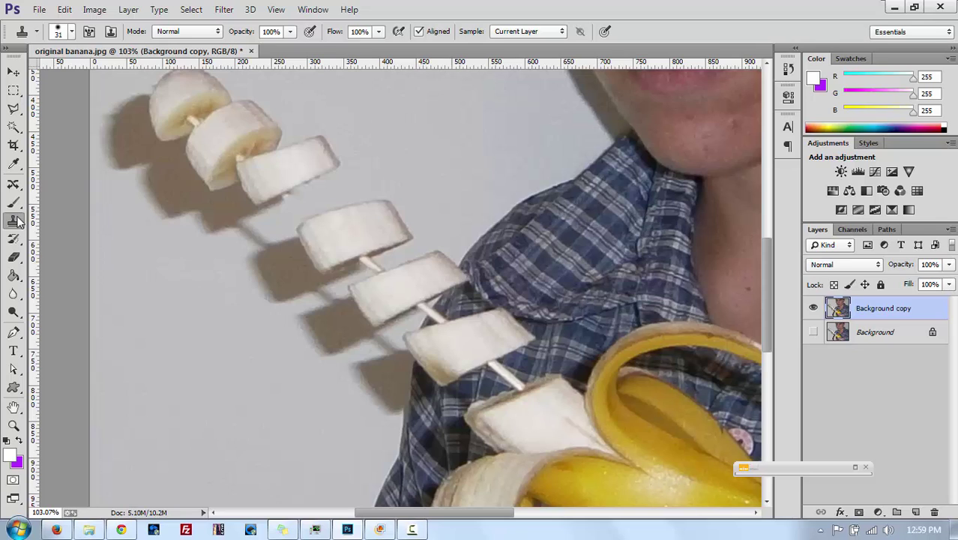
{"action": "right_click", "coordinate": [15, 225]}
{"action": "left_click", "coordinate": [83, 218]}
{"action": "left_click", "coordinate": [69, 32]}
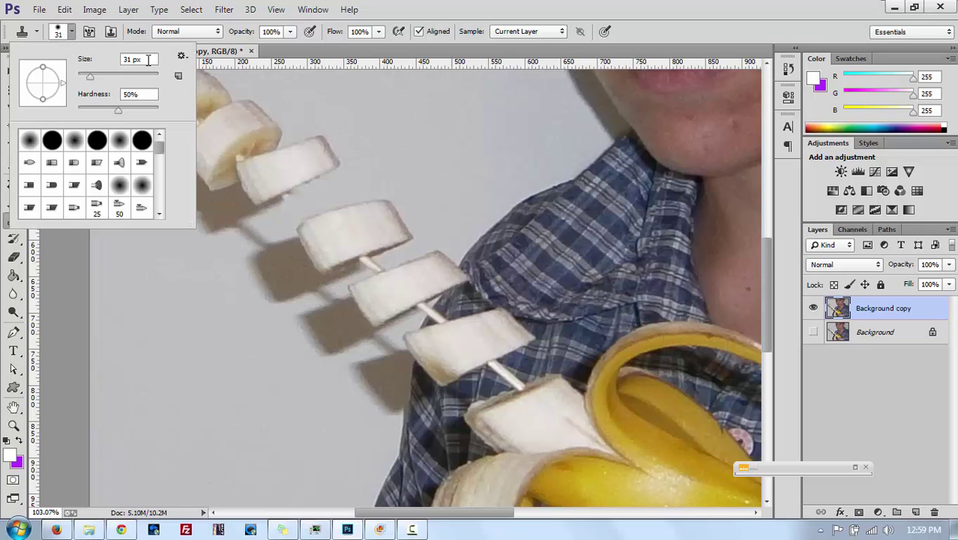
{"action": "left_click", "coordinate": [123, 60]}
{"action": "left_click_drag", "start_coordinate": [143, 96], "coordinate": [118, 94]}
{"action": "left_click", "coordinate": [373, 173]}
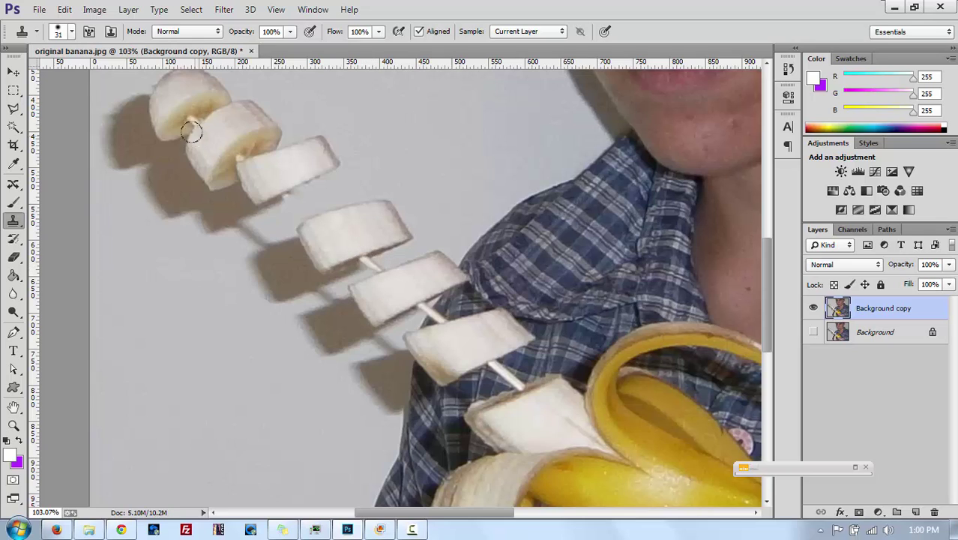
- Set the Clone Stamp brush size to 17 px and clone the wall over the stick between the fourth and fifth slices
{"action": "left_click", "coordinate": [72, 32]}
{"action": "left_click_drag", "start_coordinate": [87, 78], "coordinate": [84, 78]}
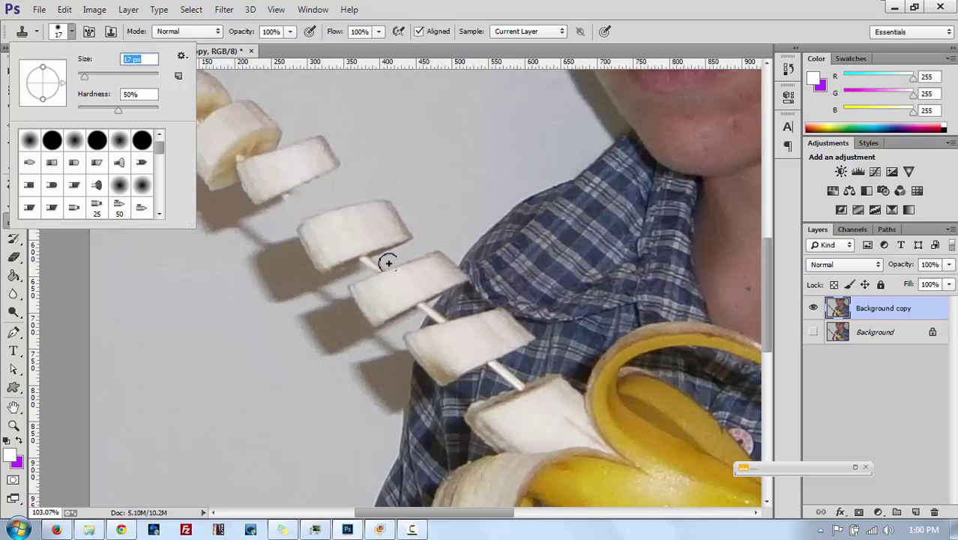
{"action": "left_click", "coordinate": [141, 62]}
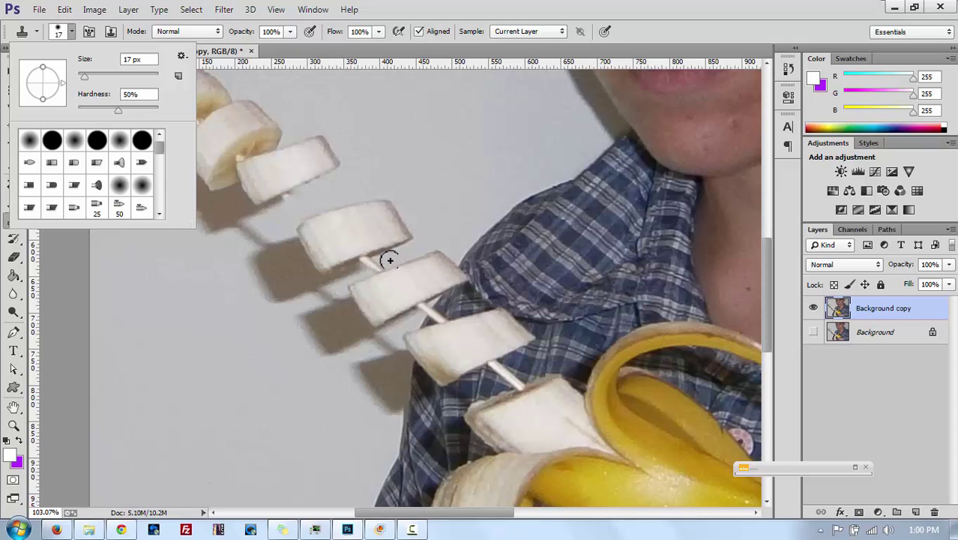
{"action": "key", "text": "alt"}
{"action": "key", "text": "alt"}
{"action": "left_click", "coordinate": [387, 260], "text": "alt"}
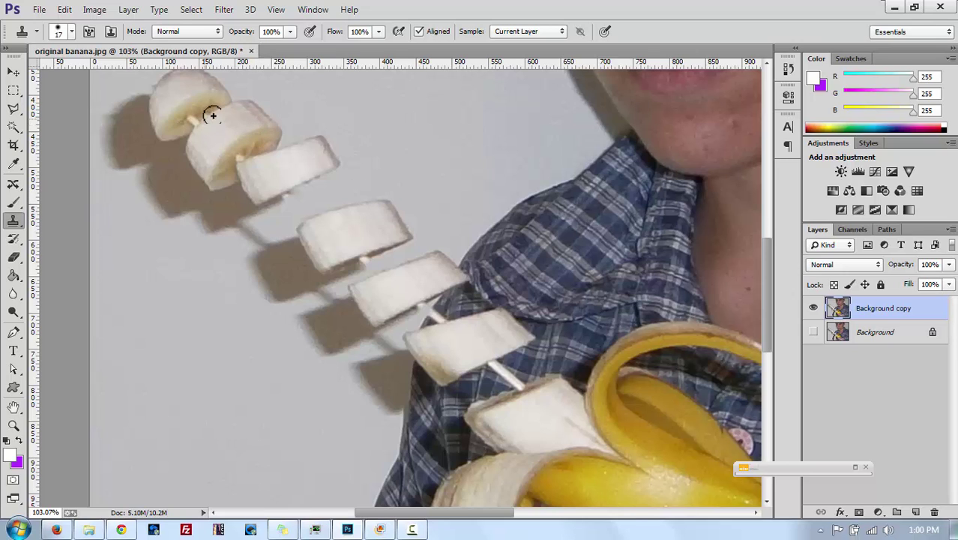
- Clone nearby banana texture over the exposed stick pieces on the uppermost slices
{"action": "left_click_drag", "start_coordinate": [261, 156], "coordinate": [303, 192]}
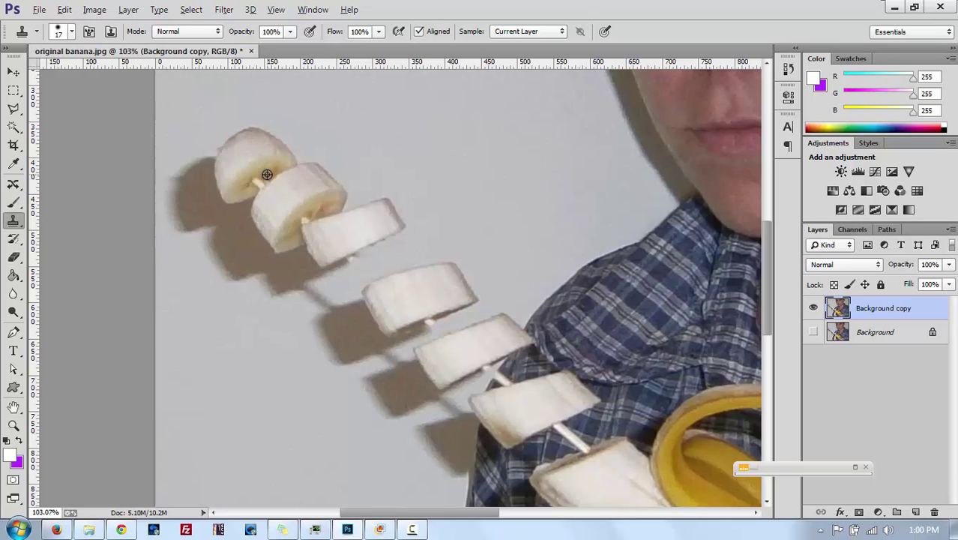
{"action": "left_click", "coordinate": [267, 174], "text": "alt"}
{"action": "left_click", "coordinate": [294, 228], "text": "alt"}
- Clone shadow over the stick stub beneath the third slice with an 8 px Clone Stamp brush at 0% hardness
{"action": "left_click", "coordinate": [73, 35]}
{"action": "left_click_drag", "start_coordinate": [85, 75], "coordinate": [83, 79]}
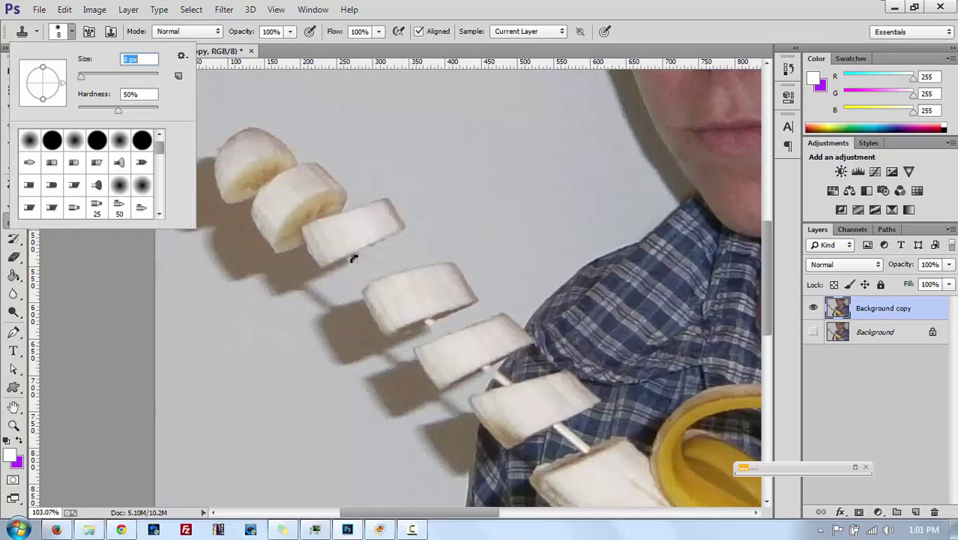
{"action": "key", "text": "Return"}
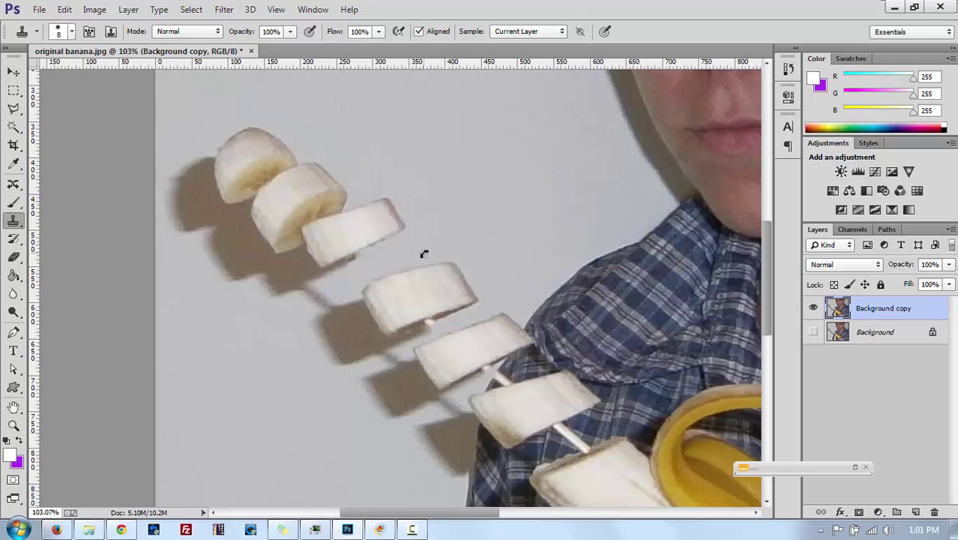
{"action": "left_click", "coordinate": [13, 426]}
{"action": "left_click_drag", "start_coordinate": [451, 221], "coordinate": [501, 175]}
{"action": "left_click_drag", "start_coordinate": [334, 303], "coordinate": [499, 220]}
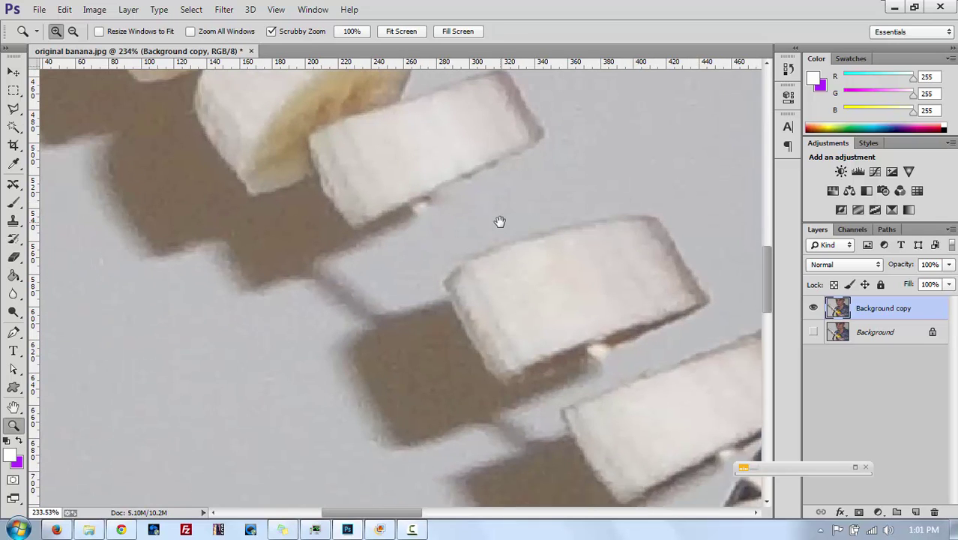
{"action": "left_click", "coordinate": [14, 220]}
{"action": "left_click", "coordinate": [64, 30]}
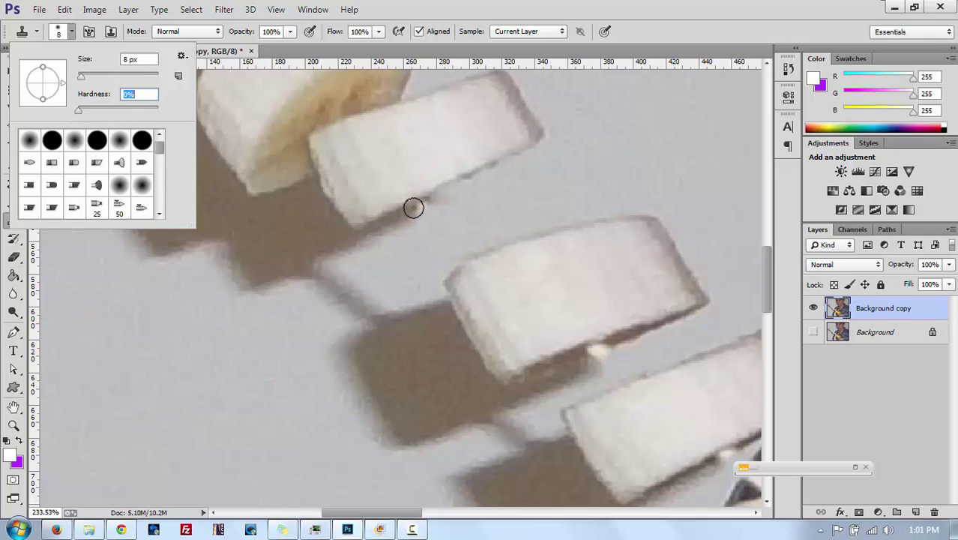
{"action": "key", "text": "Return"}
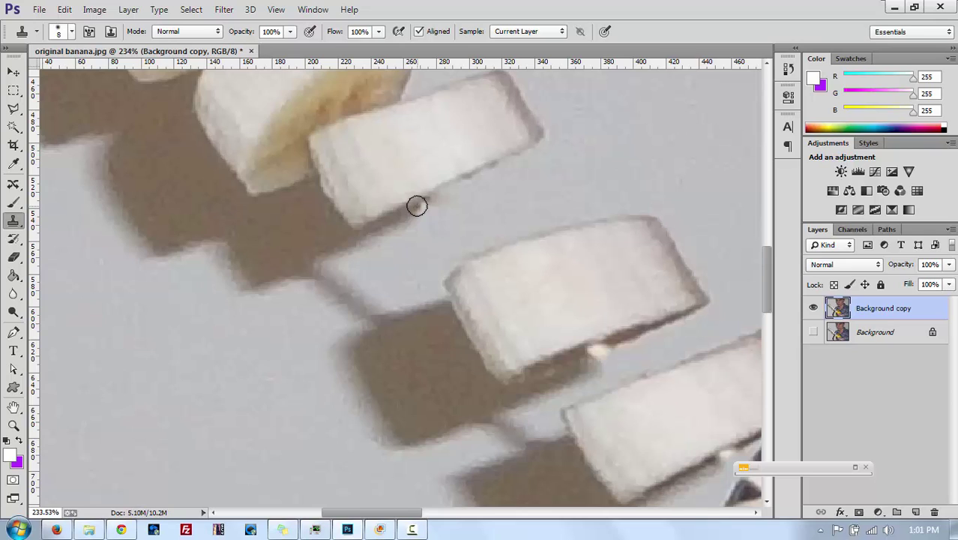
- Retouch the shadow edge beneath the third slice using the Clone Stamp at 20 px, finishing with a 15 px brush
{"action": "left_click", "coordinate": [73, 32]}
{"action": "left_click_drag", "start_coordinate": [87, 80], "coordinate": [92, 78]}
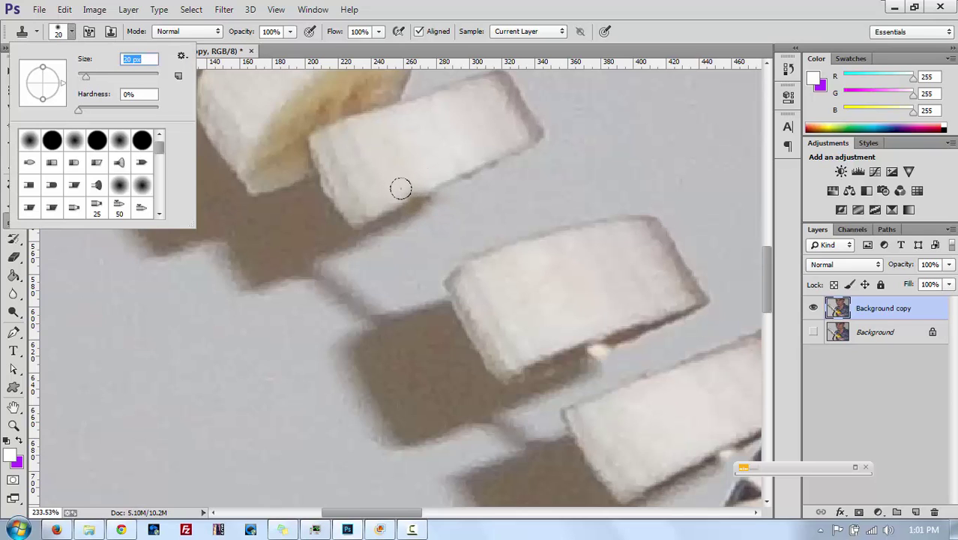
{"action": "left_click", "coordinate": [417, 204]}
{"action": "left_click", "coordinate": [419, 205]}
{"action": "left_click", "coordinate": [410, 196]}
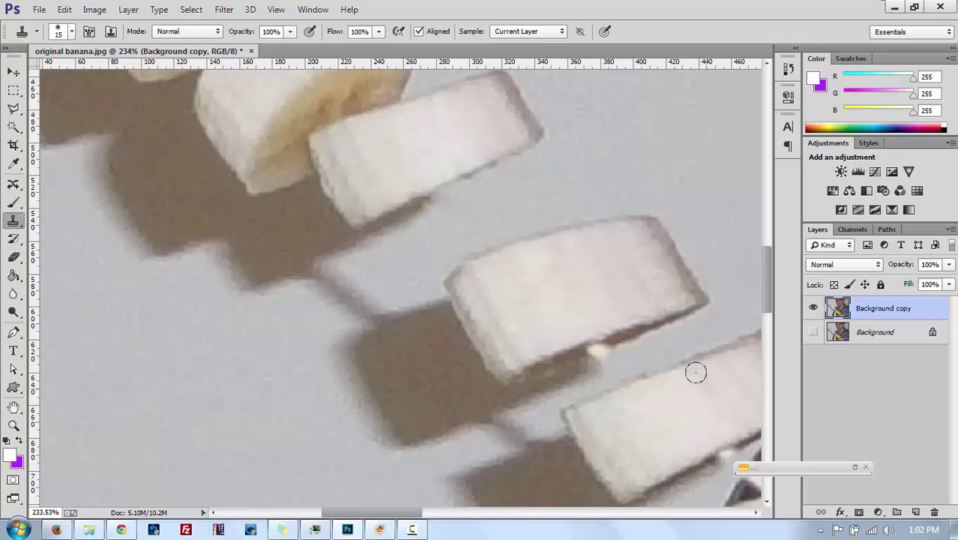
{"action": "left_click", "coordinate": [422, 200]}
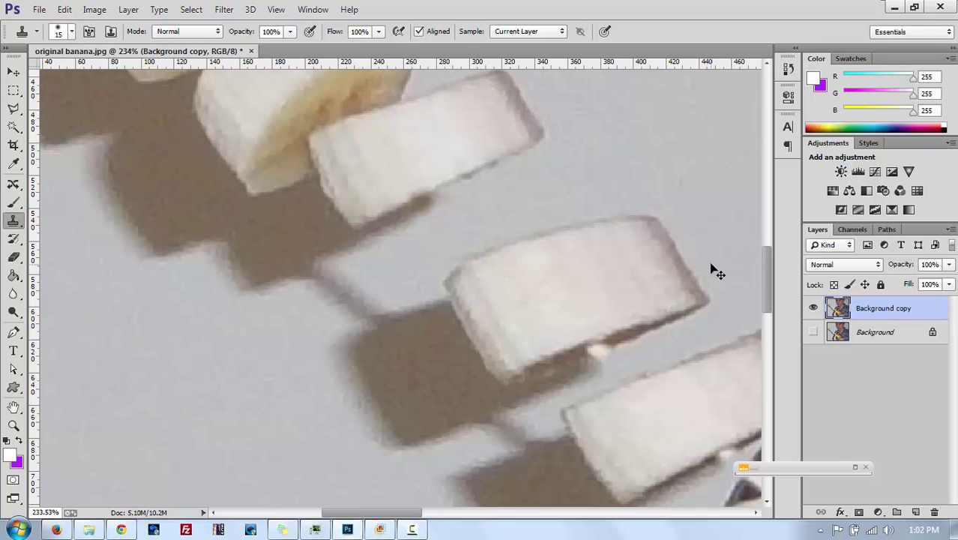
- Set the Clone Stamp brush size to 10 px
{"action": "left_click", "coordinate": [73, 33]}
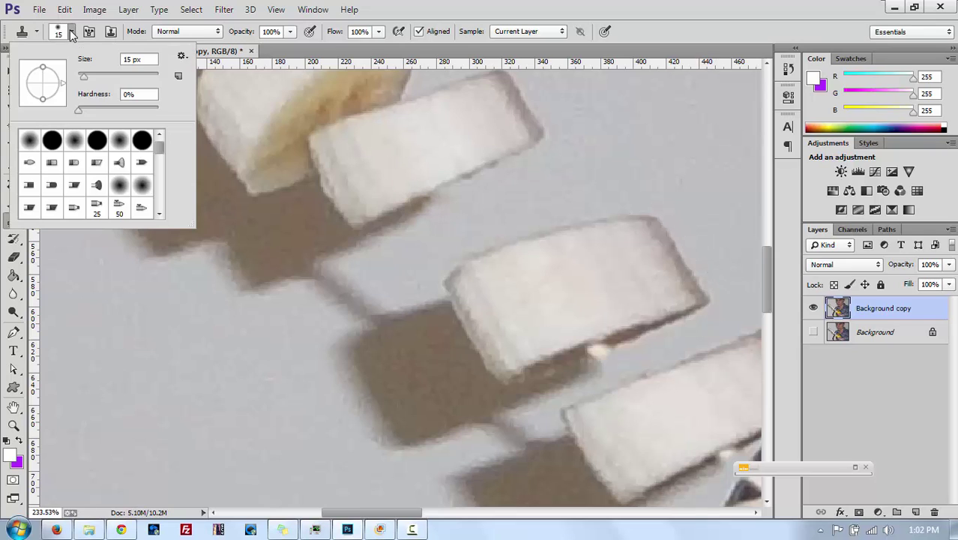
{"action": "type", "text": "10"}
{"action": "left_click", "coordinate": [72, 33]}
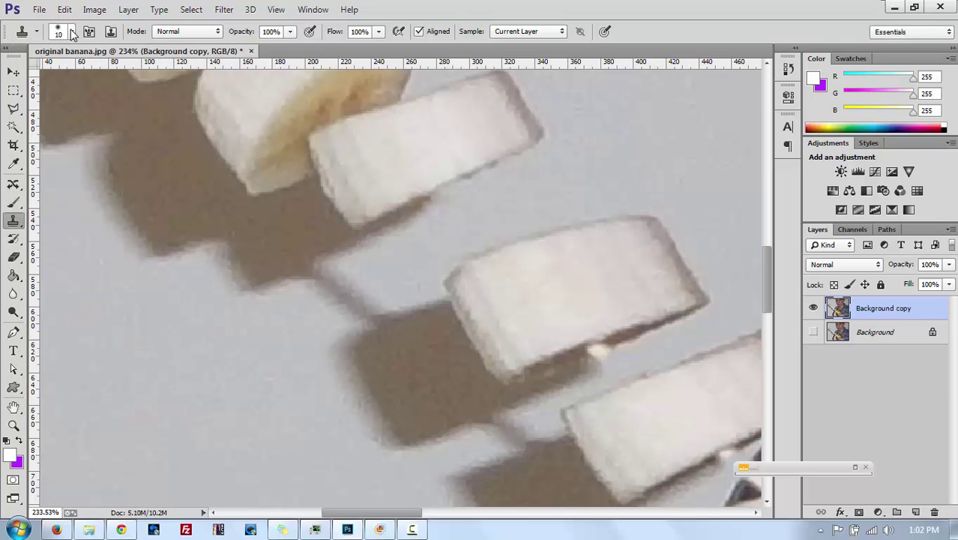
- Reapply the undone Clone Stamp stroke under the third slice and turn on the CMYK proof colors preview
{"action": "left_click", "coordinate": [65, 9]}
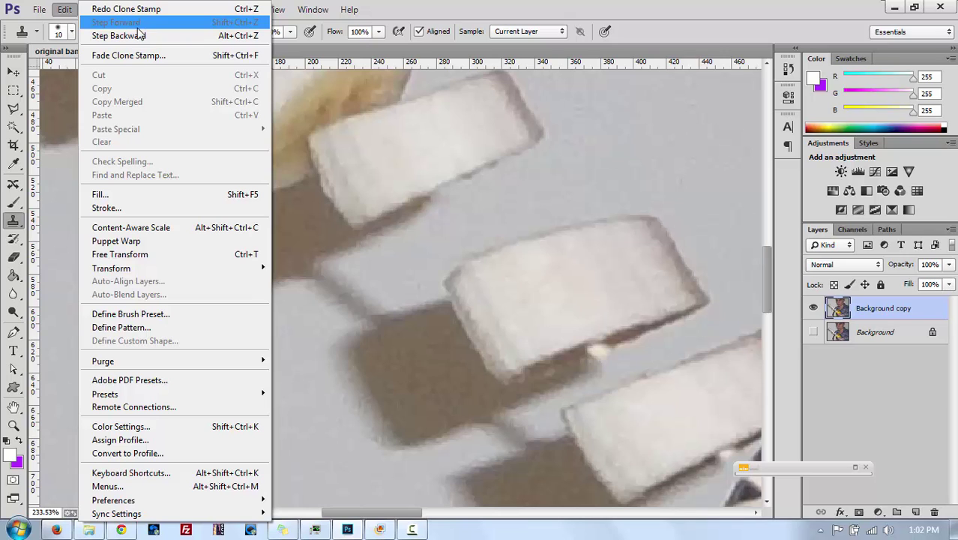
{"action": "left_click", "coordinate": [65, 9]}
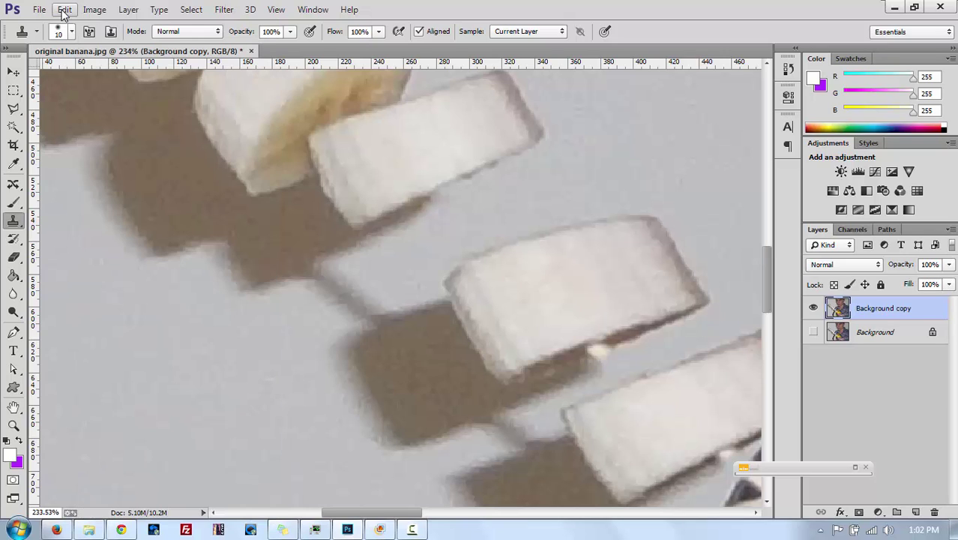
{"action": "key", "text": "ctrl+z"}
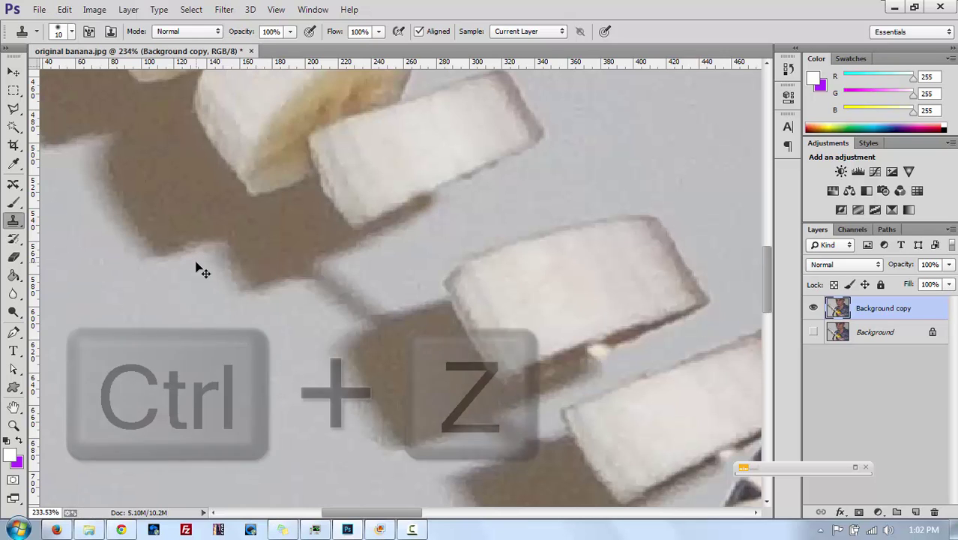
{"action": "key", "text": "ctrl+y"}
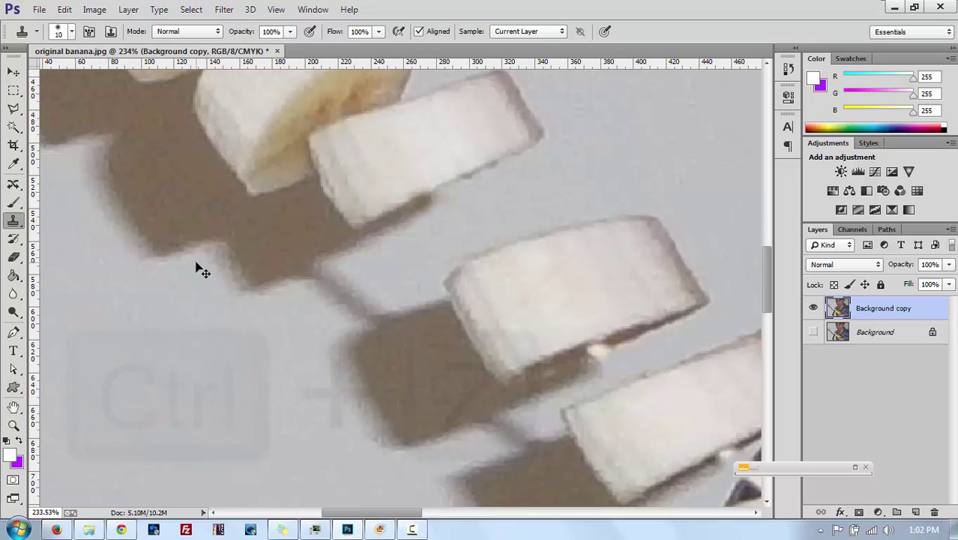
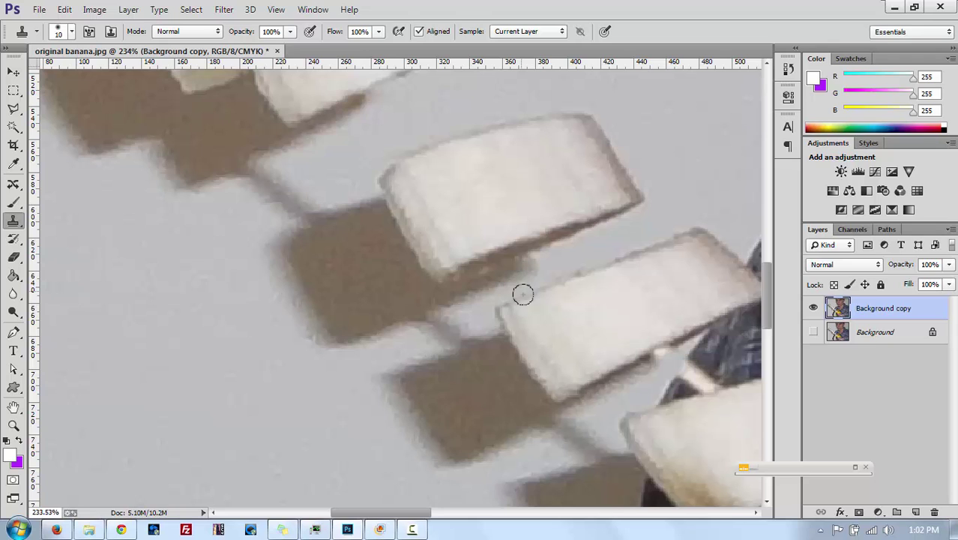
- Inspect the floating slices and their shadows along the whole row for remaining traces of the stick
{"action": "left_click_drag", "start_coordinate": [605, 330], "coordinate": [438, 258]}
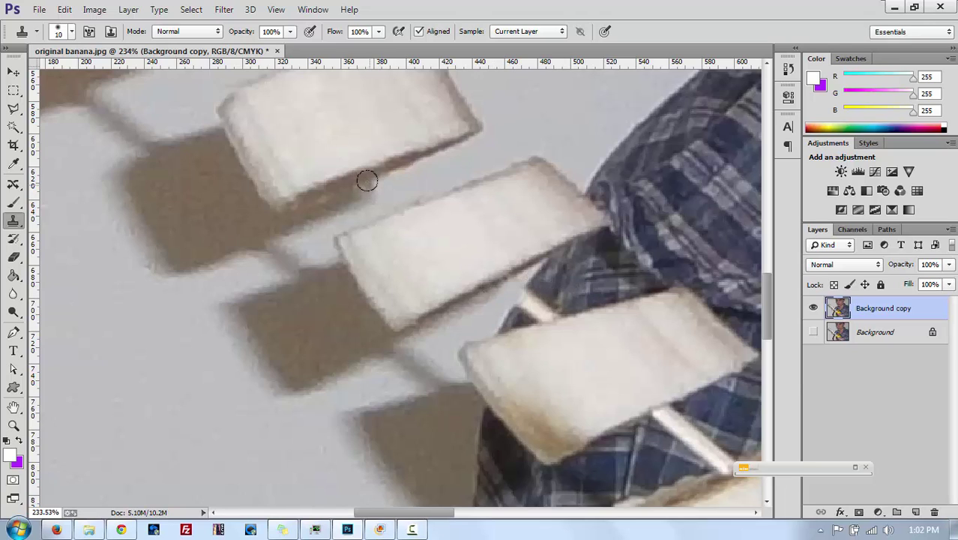
{"action": "left_click_drag", "start_coordinate": [368, 180], "coordinate": [359, 182]}
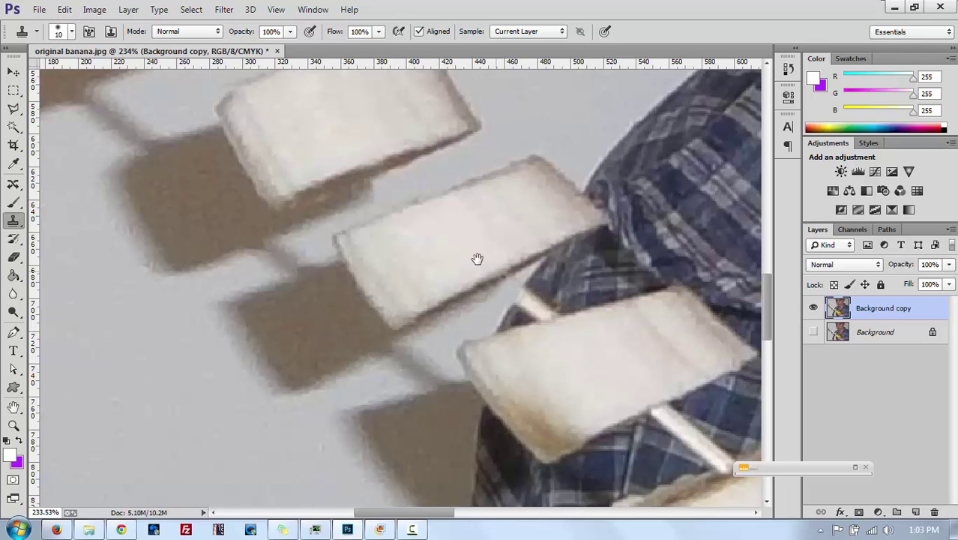
{"action": "left_click_drag", "start_coordinate": [480, 260], "coordinate": [419, 197]}
{"action": "left_click_drag", "start_coordinate": [300, 94], "coordinate": [448, 295]}
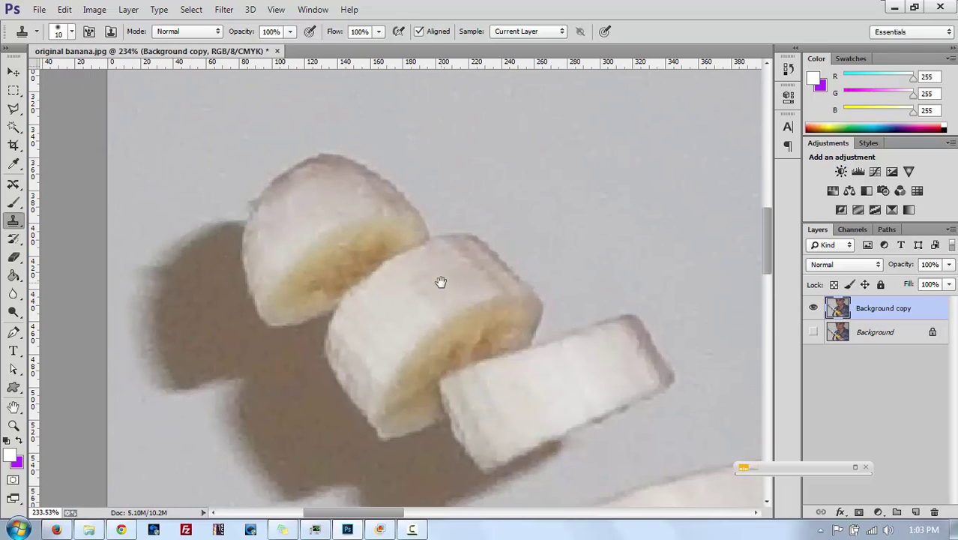
{"action": "left_click_drag", "start_coordinate": [429, 465], "coordinate": [398, 319]}
{"action": "left_click_drag", "start_coordinate": [331, 232], "coordinate": [406, 288]}
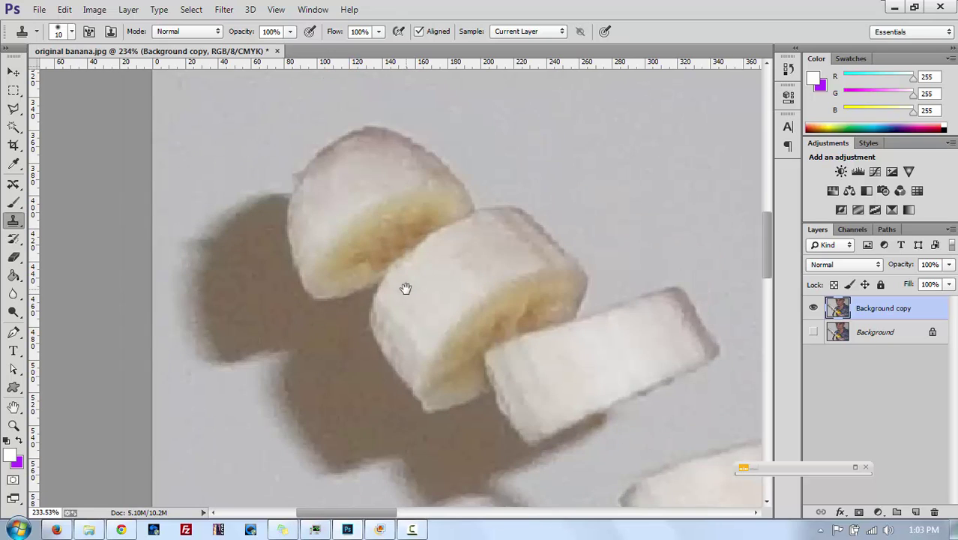
{"action": "left_click_drag", "start_coordinate": [438, 352], "coordinate": [327, 184]}
{"action": "mouse_move", "coordinate": [465, 435]}
{"action": "left_mouse_down"}
{"action": "mouse_move", "coordinate": [422, 378]}
{"action": "mouse_move", "coordinate": [388, 372]}
{"action": "left_mouse_up"}
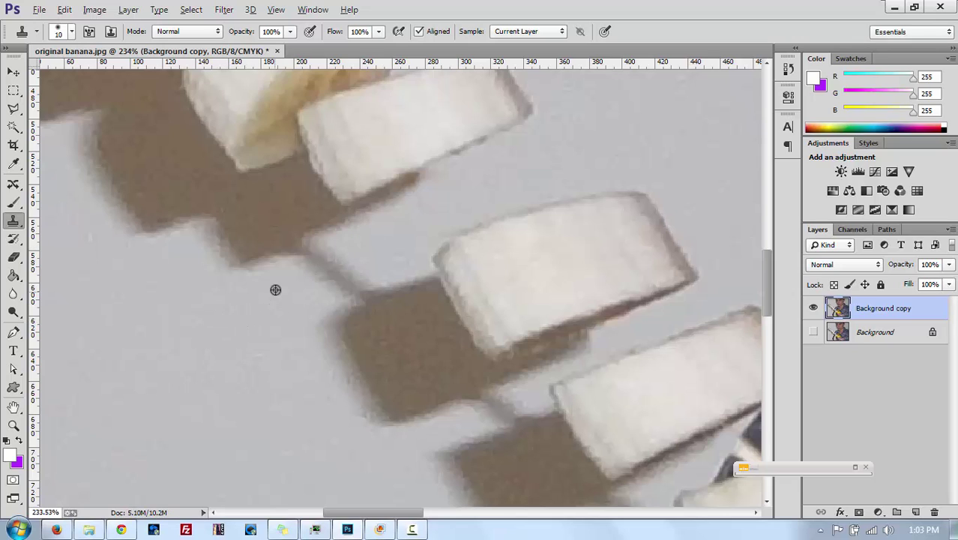
- Clone wall over the stick's shadow between the third and fourth slices' shadows with a 27 px Clone Stamp brush at 45% hardness
{"action": "left_click", "coordinate": [71, 31]}
{"action": "left_click", "coordinate": [103, 76]}
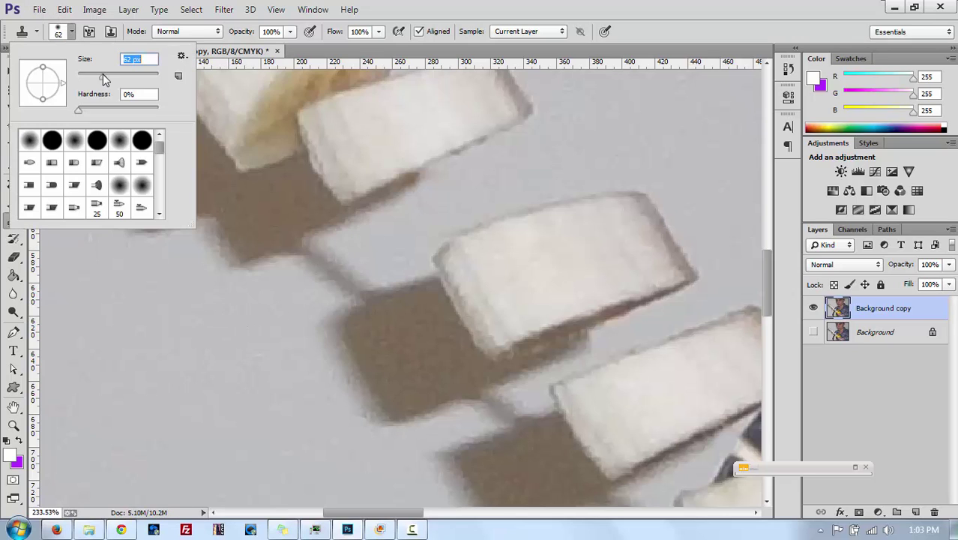
{"action": "mouse_move", "coordinate": [103, 78]}
{"action": "left_mouse_down"}
{"action": "mouse_move", "coordinate": [80, 78]}
{"action": "mouse_move", "coordinate": [95, 76]}
{"action": "left_mouse_up"}
{"action": "left_click", "coordinate": [114, 109]}
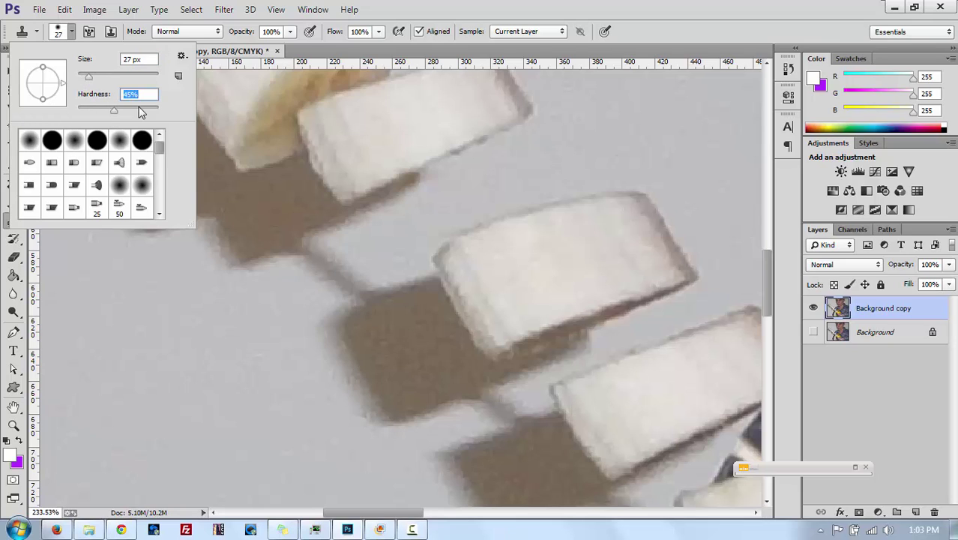
{"action": "key", "text": "ctrl+z"}
{"action": "left_click", "coordinate": [261, 310], "text": "alt"}
{"action": "mouse_move", "coordinate": [288, 264]}
{"action": "left_mouse_down"}
{"action": "mouse_move", "coordinate": [306, 263]}
{"action": "mouse_move", "coordinate": [283, 242]}
{"action": "mouse_move", "coordinate": [333, 252]}
{"action": "mouse_move", "coordinate": [308, 270]}
{"action": "mouse_move", "coordinate": [308, 234]}
{"action": "mouse_move", "coordinate": [343, 248]}
{"action": "mouse_move", "coordinate": [306, 259]}
{"action": "mouse_move", "coordinate": [344, 271]}
{"action": "mouse_move", "coordinate": [339, 256]}
{"action": "left_mouse_up"}
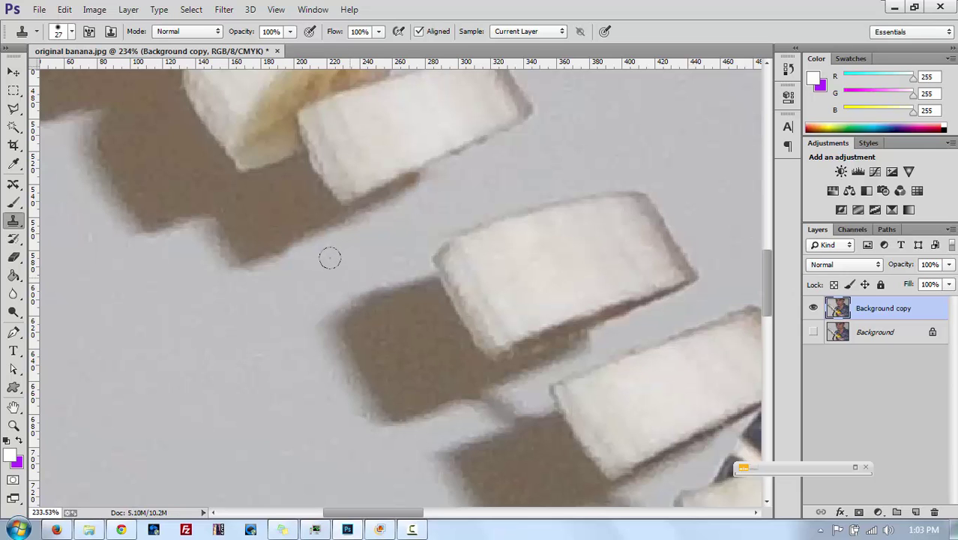
- Clone wall over the stick's shadow between the fourth and fifth slices' shadows with the brush size reduced to 20 px
{"action": "left_click_drag", "start_coordinate": [471, 442], "coordinate": [445, 299]}
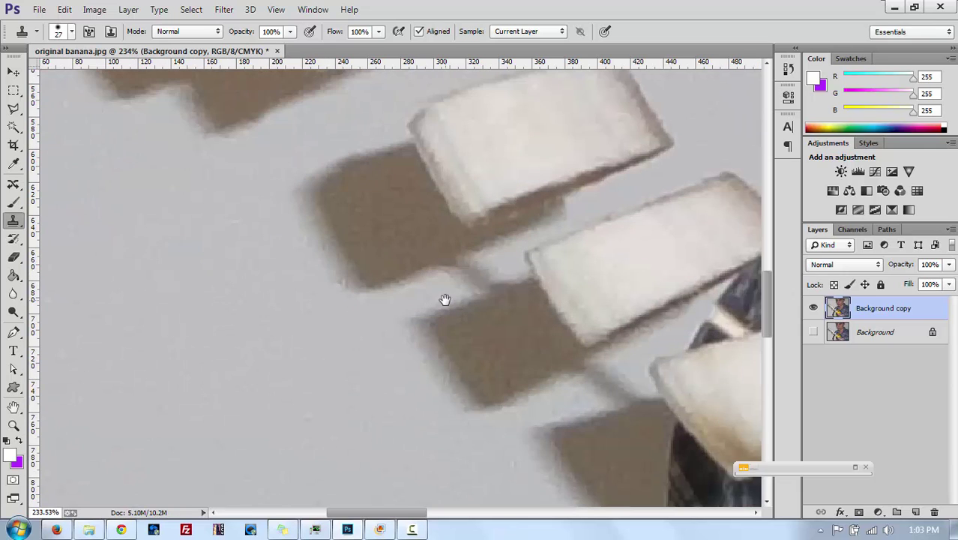
{"action": "key", "text": "ctrl+z"}
{"action": "left_click", "coordinate": [72, 32]}
{"action": "left_click_drag", "start_coordinate": [87, 78], "coordinate": [85, 77]}
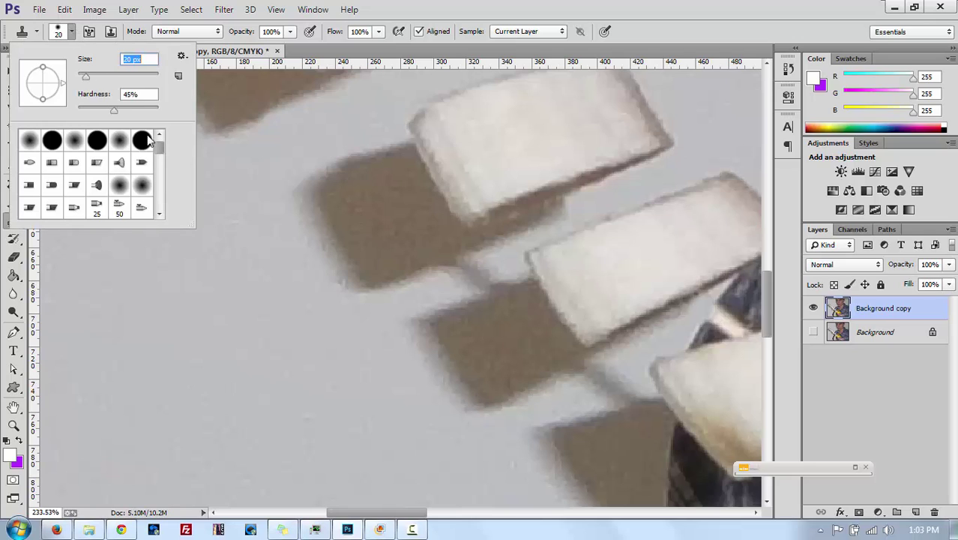
{"action": "left_click", "coordinate": [435, 288], "text": "alt"}
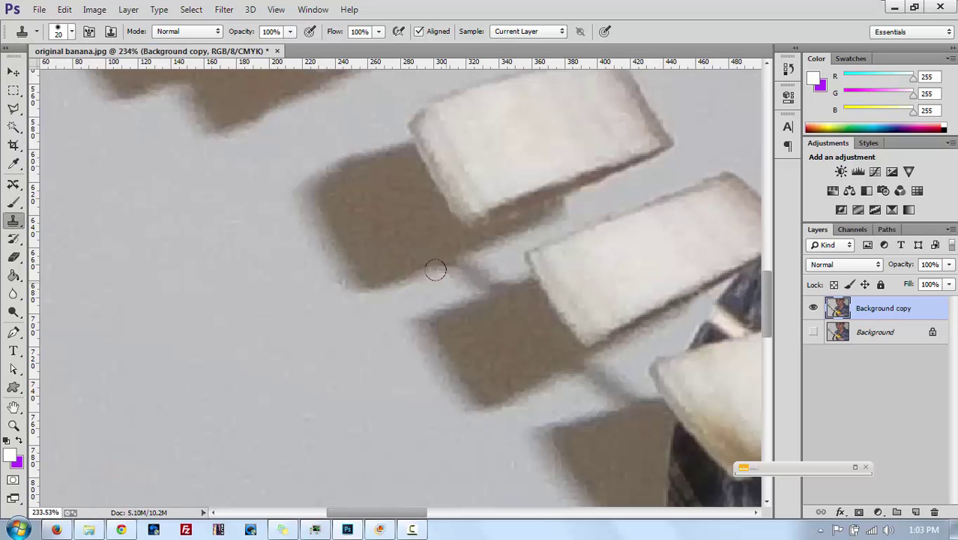
{"action": "mouse_move", "coordinate": [463, 272]}
{"action": "left_mouse_down"}
{"action": "mouse_move", "coordinate": [436, 263]}
{"action": "mouse_move", "coordinate": [471, 258]}
{"action": "mouse_move", "coordinate": [438, 277]}
{"action": "mouse_move", "coordinate": [485, 253]}
{"action": "left_mouse_up"}
{"action": "left_click", "coordinate": [457, 268]}
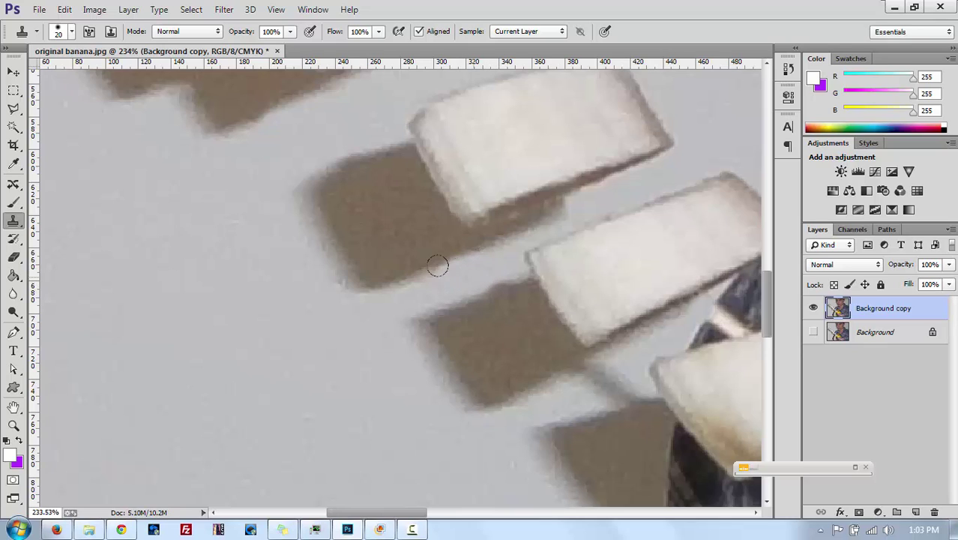
- Clone wall over the upper part of the stick's shadow between the fifth and sixth slices' shadows
{"action": "left_click_drag", "start_coordinate": [439, 349], "coordinate": [257, 114]}
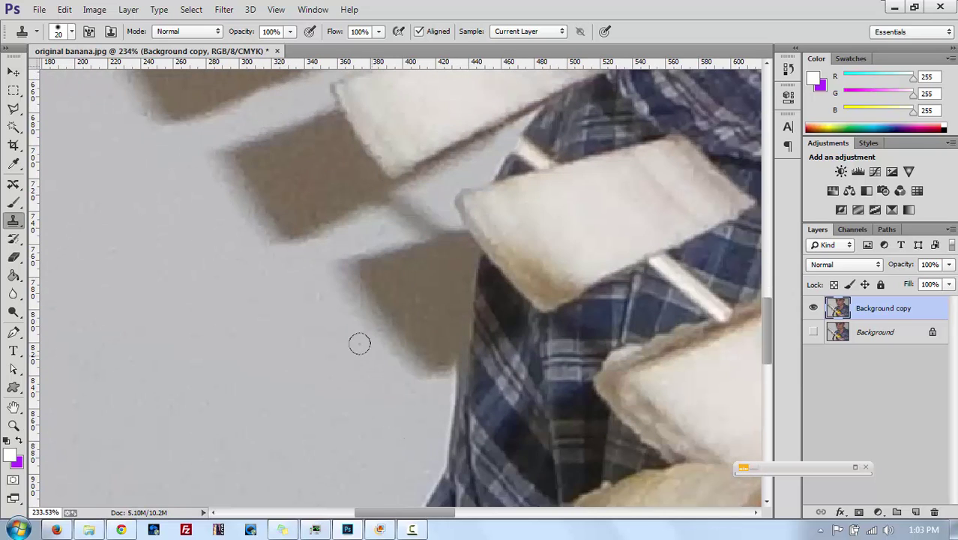
{"action": "key", "text": "space"}
{"action": "left_click", "coordinate": [365, 232], "text": "alt"}
{"action": "mouse_move", "coordinate": [370, 206]}
{"action": "left_mouse_down"}
{"action": "mouse_move", "coordinate": [385, 212]}
{"action": "mouse_move", "coordinate": [382, 200]}
{"action": "mouse_move", "coordinate": [399, 193]}
{"action": "mouse_move", "coordinate": [414, 203]}
{"action": "left_mouse_up"}
{"action": "mouse_move", "coordinate": [380, 243]}
{"action": "left_mouse_down"}
{"action": "mouse_move", "coordinate": [395, 243]}
{"action": "mouse_move", "coordinate": [368, 210]}
{"action": "mouse_move", "coordinate": [372, 199]}
{"action": "mouse_move", "coordinate": [400, 196]}
{"action": "mouse_move", "coordinate": [381, 212]}
{"action": "left_mouse_up"}
- Clean up the remaining stick shadow below the fifth slice with the 20 px Clone Stamp, resampling nearby wall areas
{"action": "key", "text": "z"}
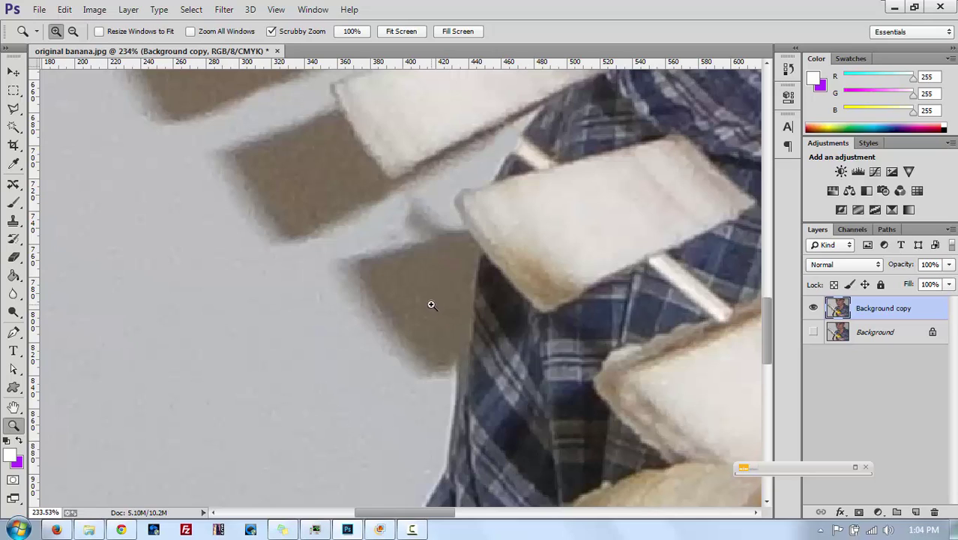
{"action": "key", "text": "alt"}
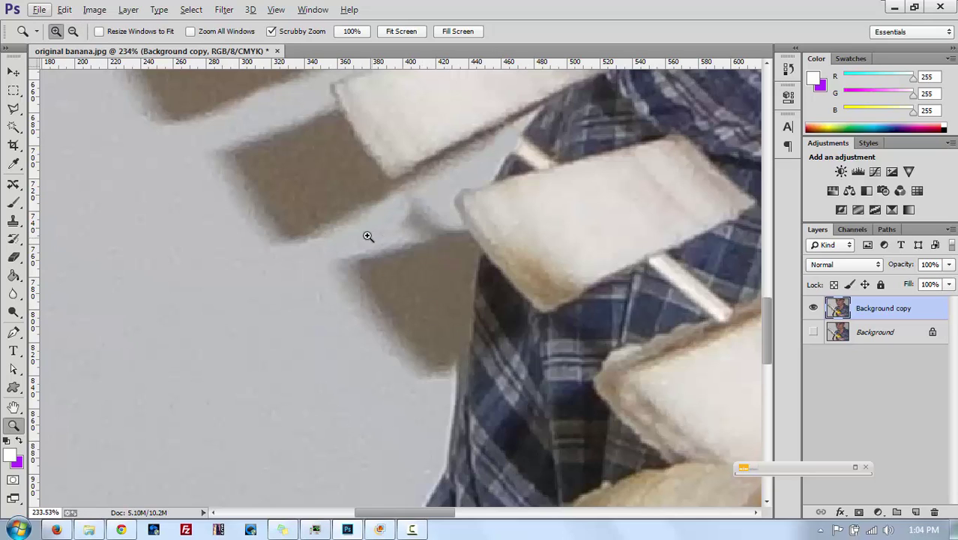
{"action": "left_click", "coordinate": [13, 219]}
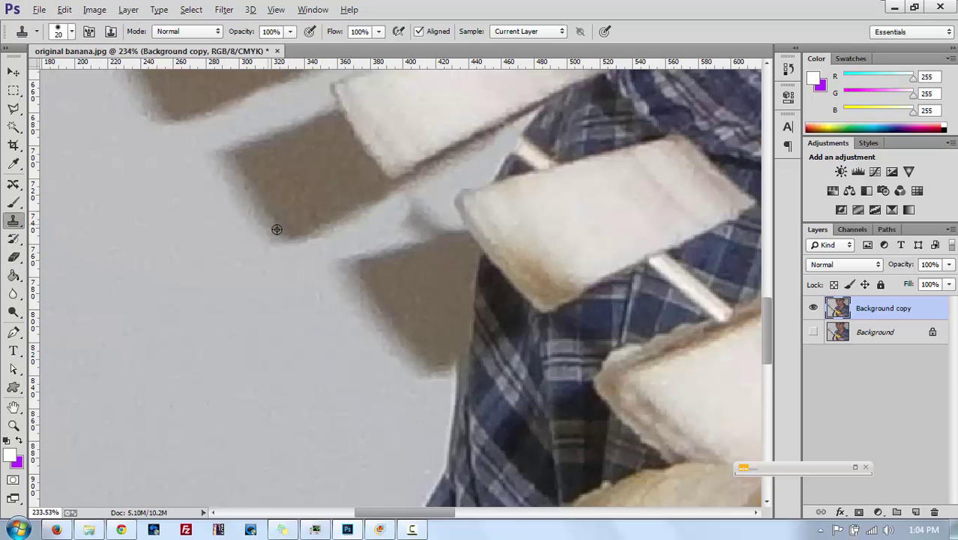
{"action": "left_click", "coordinate": [372, 226], "text": "alt"}
{"action": "left_click_drag", "start_coordinate": [387, 214], "coordinate": [402, 197]}
{"action": "key", "text": "ctrl+z"}
{"action": "key", "text": "ctrl+z"}
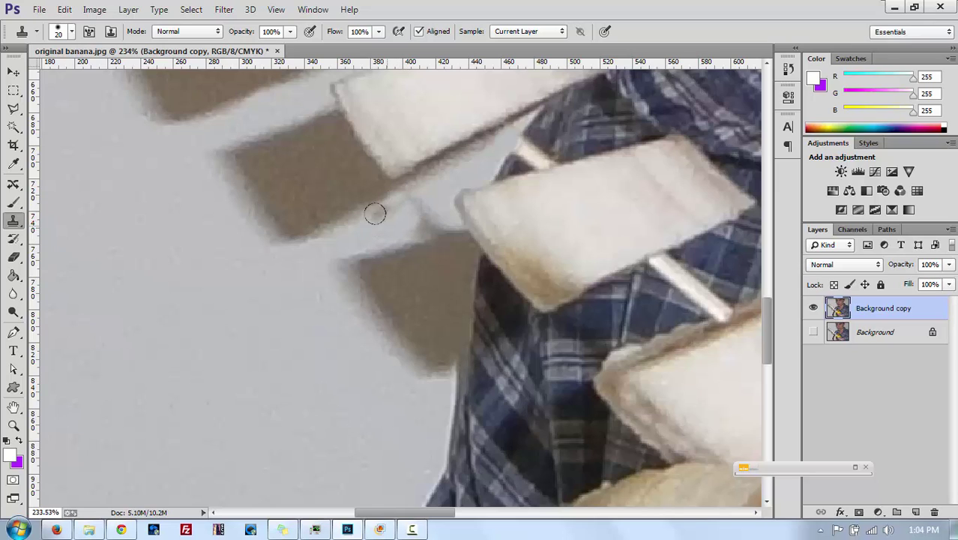
{"action": "left_click", "coordinate": [354, 234], "text": "alt"}
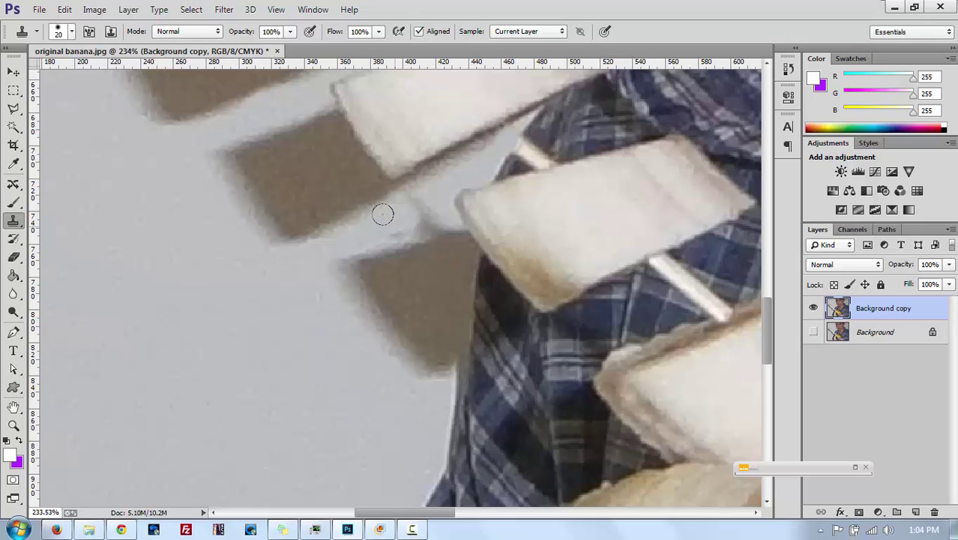
{"action": "left_click", "coordinate": [372, 234], "text": "alt"}
{"action": "mouse_move", "coordinate": [390, 211]}
{"action": "left_mouse_down"}
{"action": "mouse_move", "coordinate": [427, 210]}
{"action": "mouse_move", "coordinate": [391, 195]}
{"action": "left_mouse_up"}
{"action": "left_click", "coordinate": [397, 224], "text": "alt"}
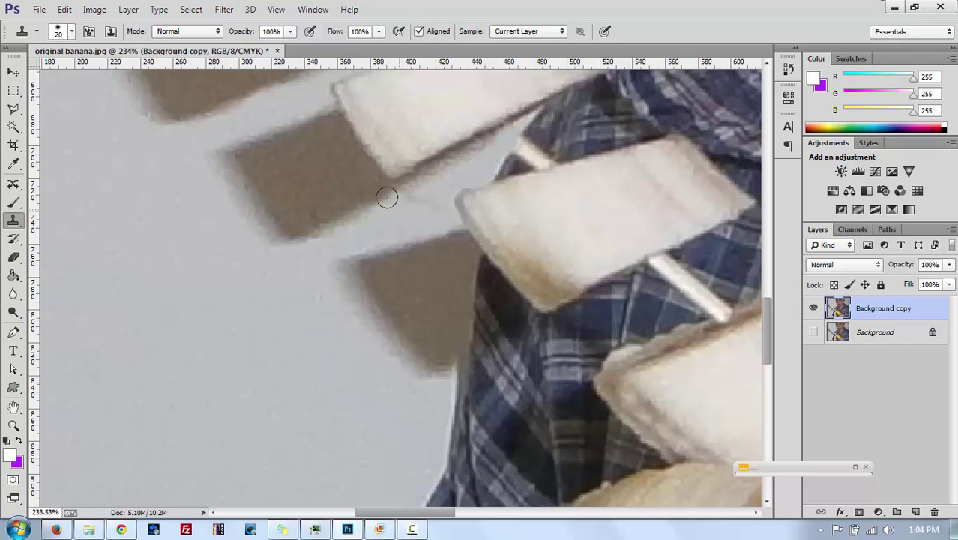
{"action": "mouse_move", "coordinate": [411, 193]}
{"action": "left_mouse_down"}
{"action": "mouse_move", "coordinate": [400, 203]}
{"action": "mouse_move", "coordinate": [414, 216]}
{"action": "mouse_move", "coordinate": [422, 197]}
{"action": "left_mouse_up"}
- Examine the remaining stick sections around the sixth slice and above the peeled banana against the plaid shirt
{"action": "left_click_drag", "start_coordinate": [372, 331], "coordinate": [323, 306]}
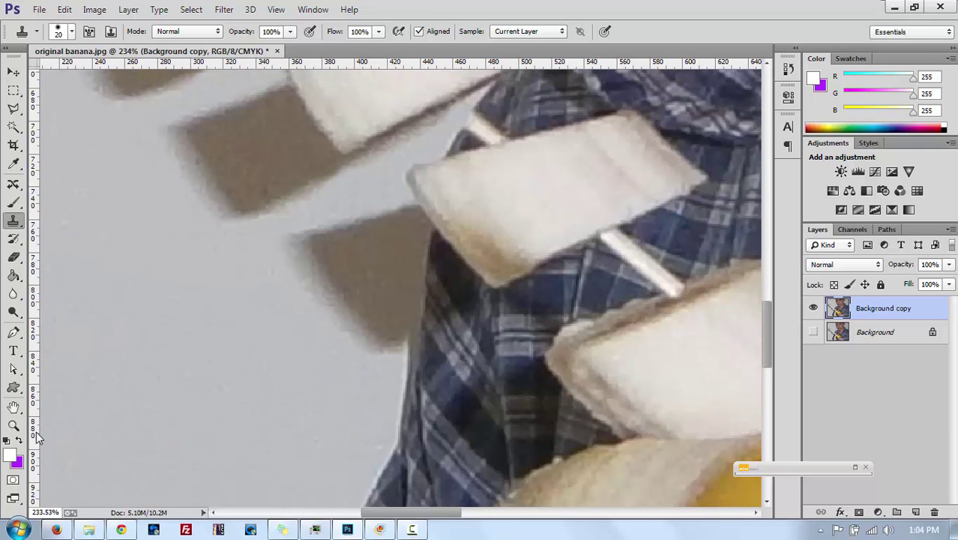
{"action": "left_click", "coordinate": [14, 426]}
{"action": "left_click_drag", "start_coordinate": [555, 132], "coordinate": [487, 171]}
{"action": "left_click_drag", "start_coordinate": [573, 175], "coordinate": [455, 271]}
{"action": "left_click_drag", "start_coordinate": [448, 311], "coordinate": [477, 281]}
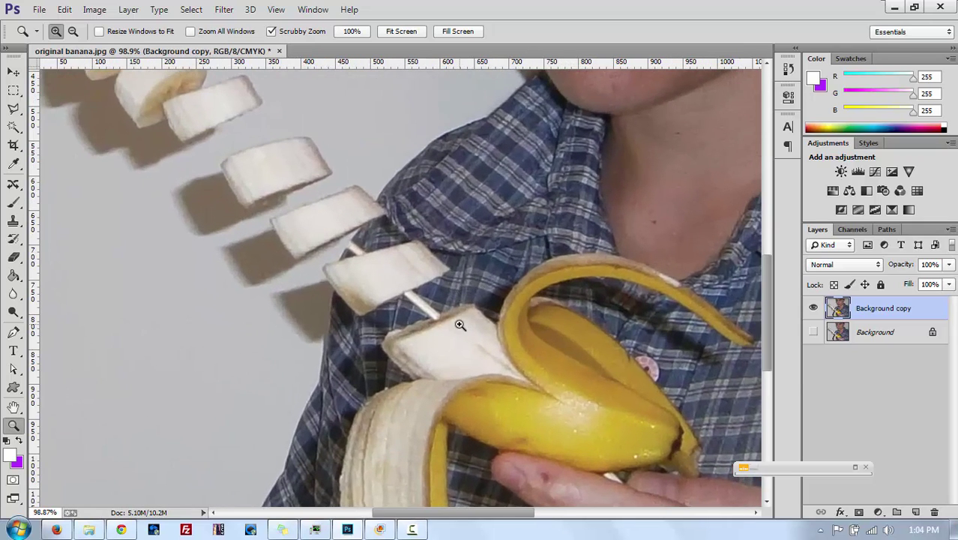
{"action": "left_click_drag", "start_coordinate": [460, 324], "coordinate": [482, 296]}
{"action": "left_click_drag", "start_coordinate": [478, 357], "coordinate": [403, 395]}
{"action": "left_click_drag", "start_coordinate": [323, 323], "coordinate": [344, 291]}
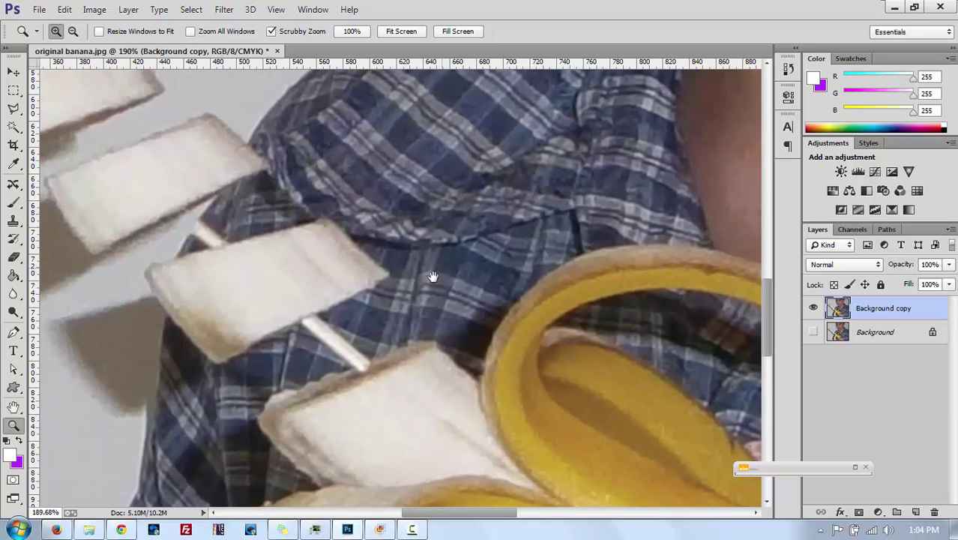
{"action": "mouse_move", "coordinate": [436, 272]}
{"action": "left_mouse_down"}
{"action": "mouse_move", "coordinate": [394, 283]}
{"action": "mouse_move", "coordinate": [435, 262]}
{"action": "left_mouse_up"}
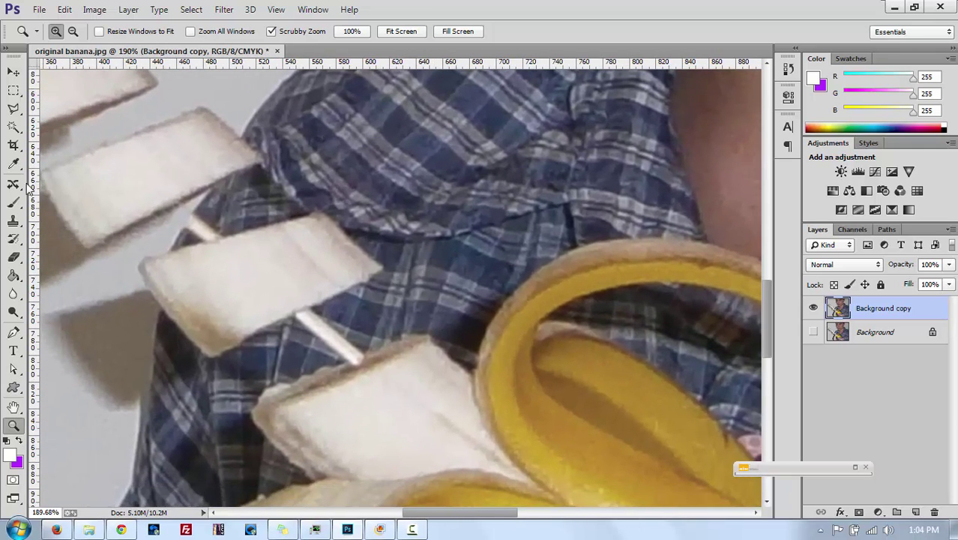
- Outline a patch of plaid fabric on the shirt's shoulder with the Polygonal Lasso and copy it to a new layer
{"action": "left_click", "coordinate": [13, 108]}
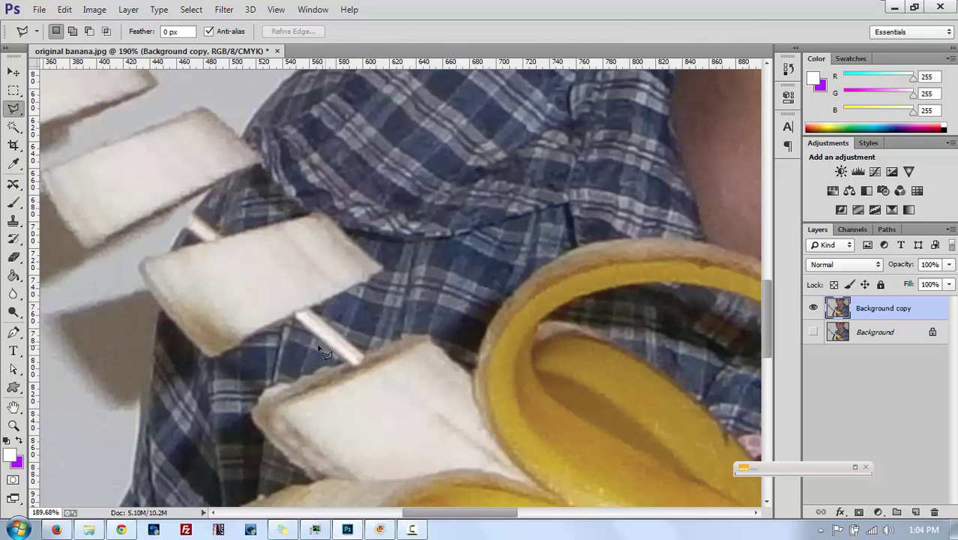
{"action": "left_click", "coordinate": [13, 109]}
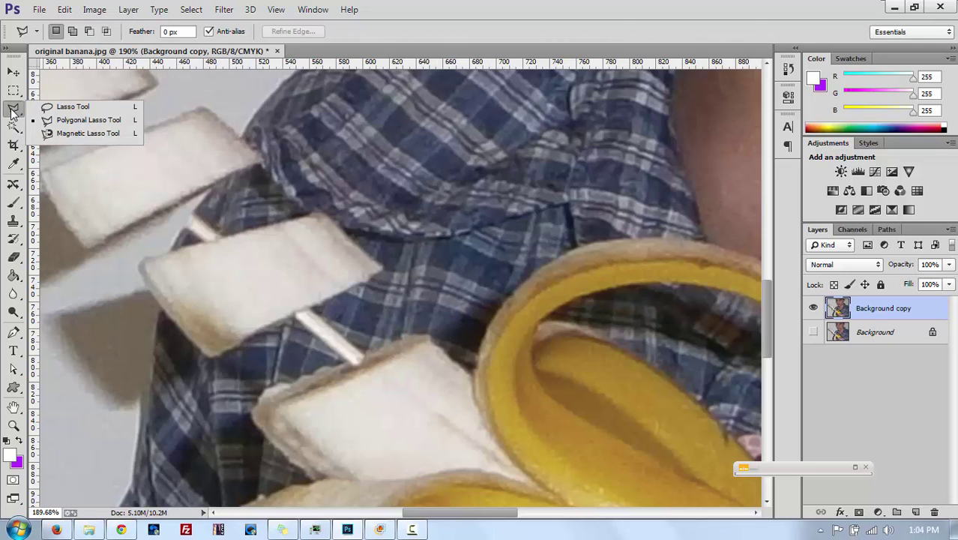
{"action": "left_click", "coordinate": [69, 121]}
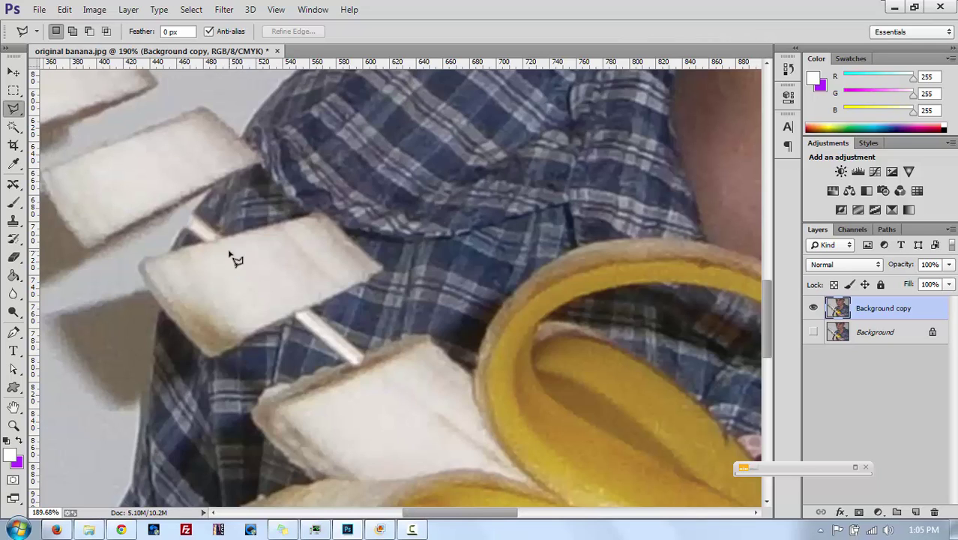
{"action": "left_click", "coordinate": [377, 88]}
{"action": "left_click", "coordinate": [312, 138]}
{"action": "left_click", "coordinate": [363, 193]}
{"action": "left_click", "coordinate": [416, 193]}
{"action": "left_click", "coordinate": [499, 135]}
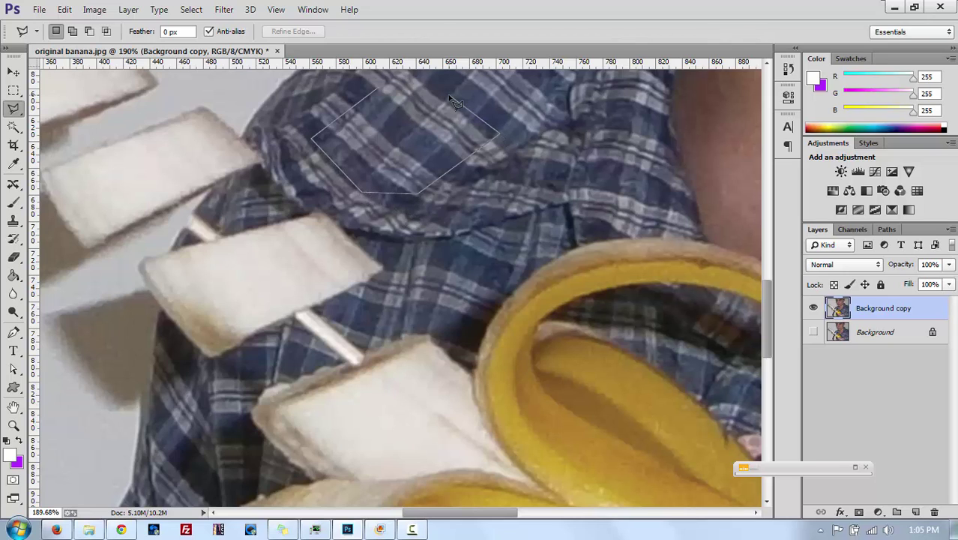
{"action": "double_click", "coordinate": [452, 98]}
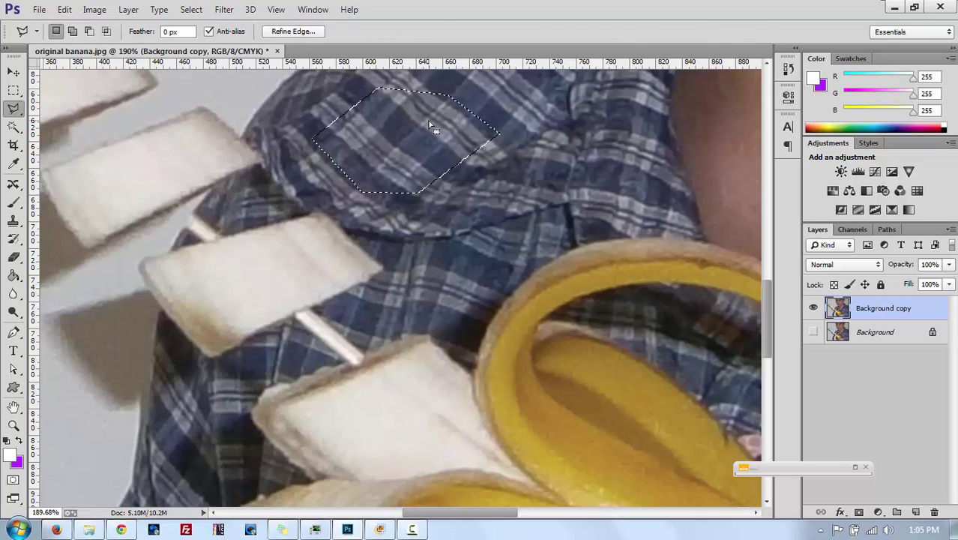
{"action": "right_click", "coordinate": [429, 123]}
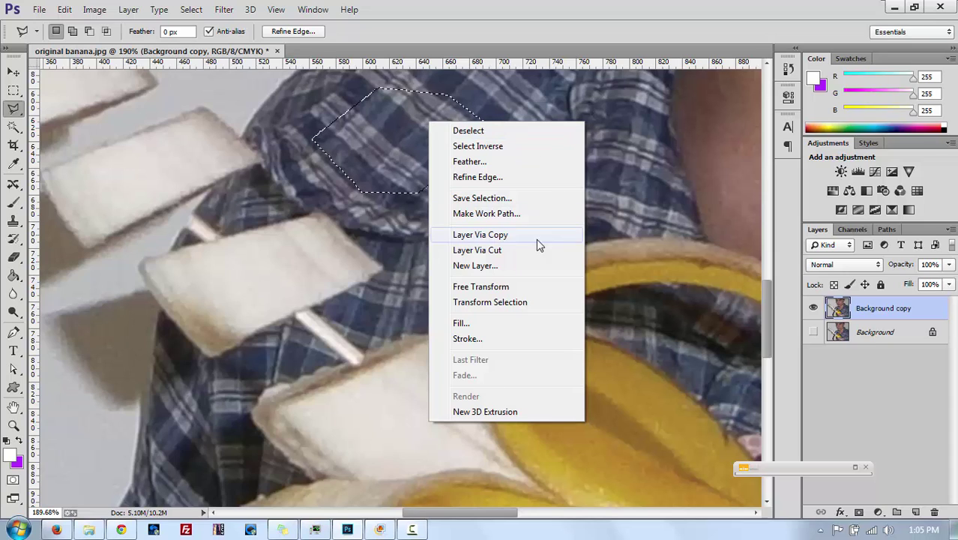
{"action": "left_click", "coordinate": [500, 237]}
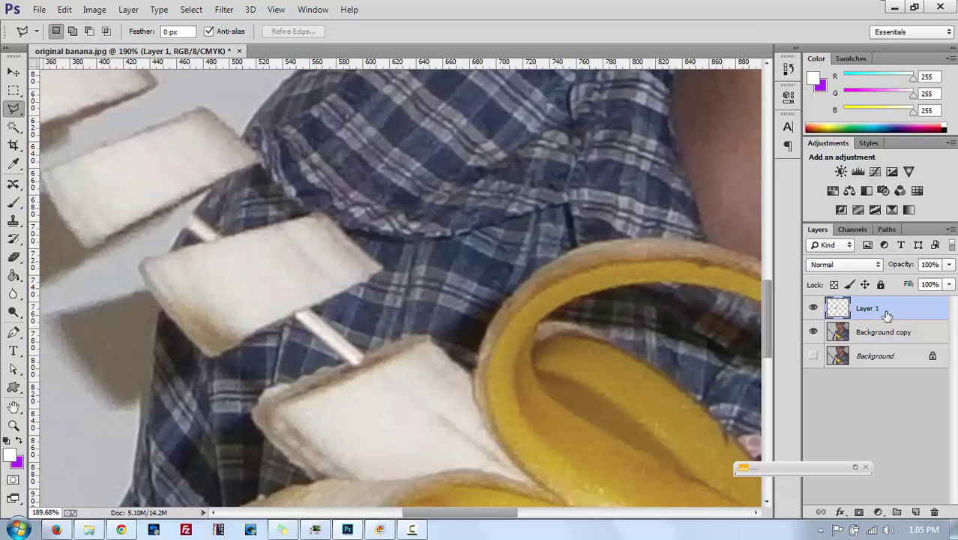
- Move the copied plaid patch over the stick between the sixth slice and the peeled banana, rotating it about -22 degrees
{"action": "left_click", "coordinate": [13, 72]}
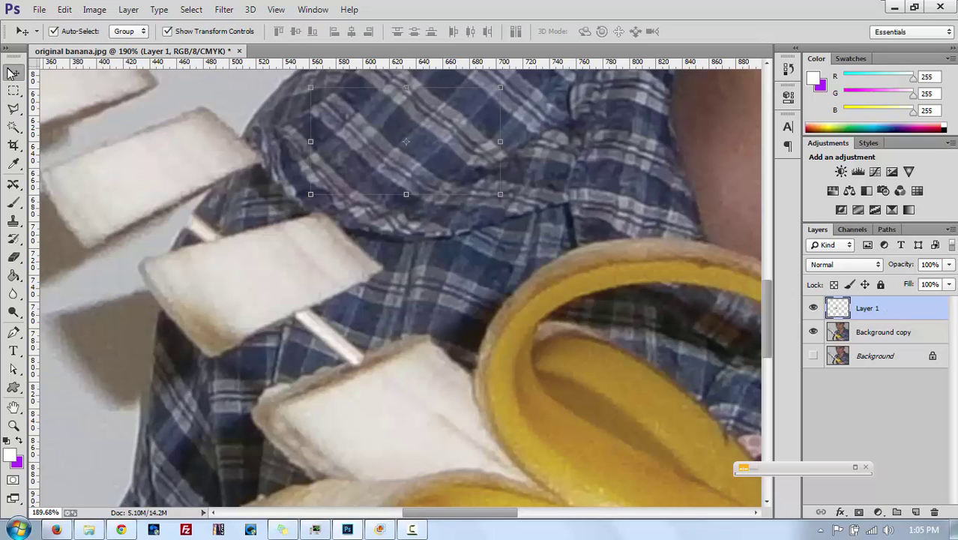
{"action": "left_click_drag", "start_coordinate": [432, 139], "coordinate": [461, 342]}
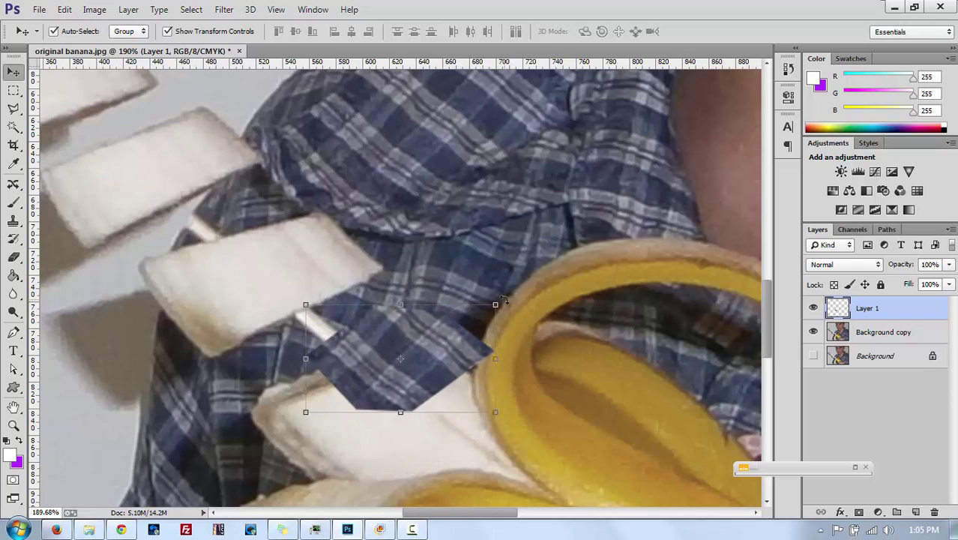
{"action": "left_click_drag", "start_coordinate": [504, 299], "coordinate": [497, 287]}
{"action": "left_click_drag", "start_coordinate": [433, 338], "coordinate": [498, 247]}
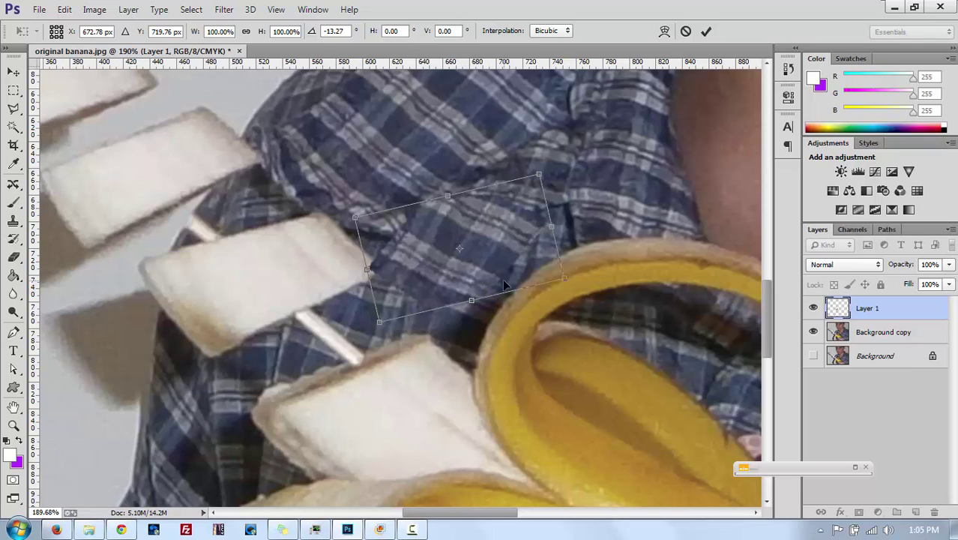
{"action": "left_click_drag", "start_coordinate": [505, 285], "coordinate": [457, 296]}
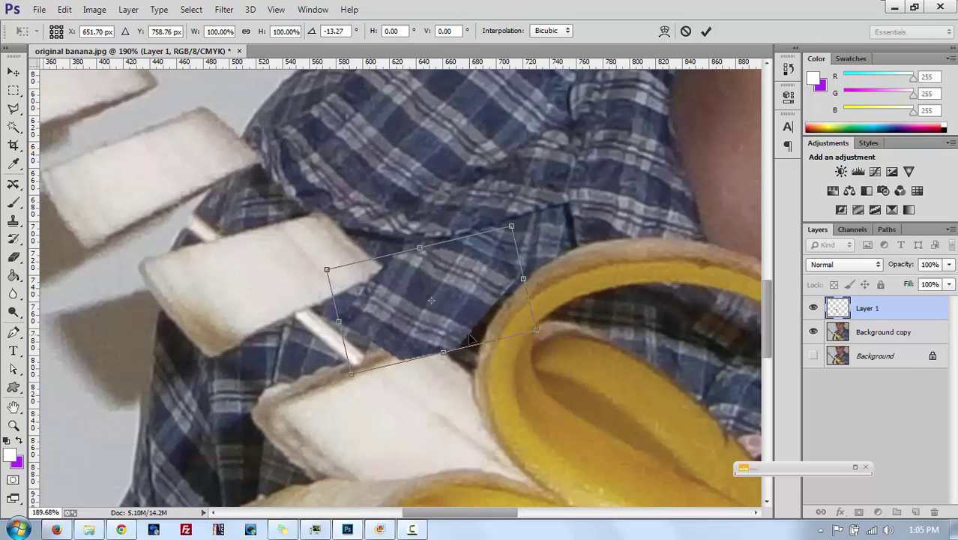
{"action": "left_click_drag", "start_coordinate": [366, 304], "coordinate": [455, 333]}
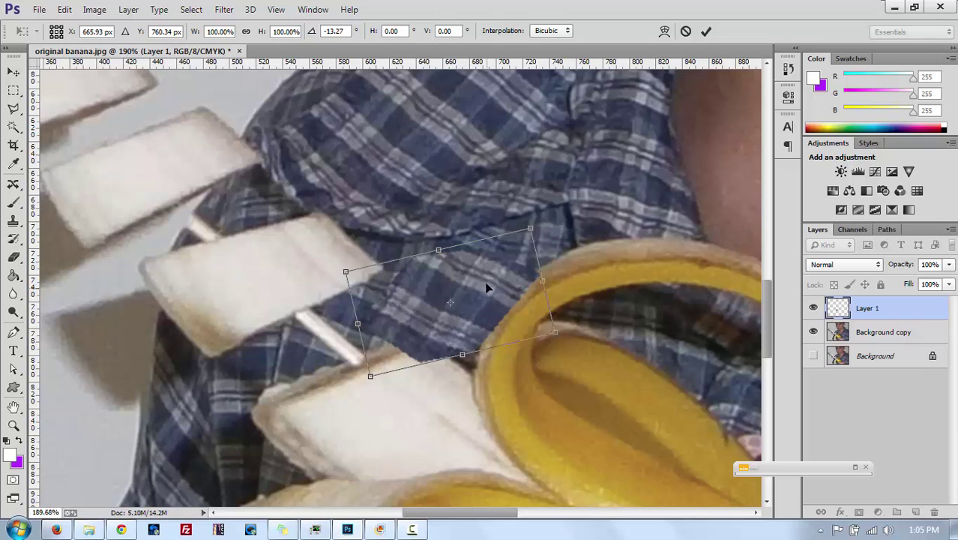
{"action": "left_click_drag", "start_coordinate": [486, 288], "coordinate": [454, 262]}
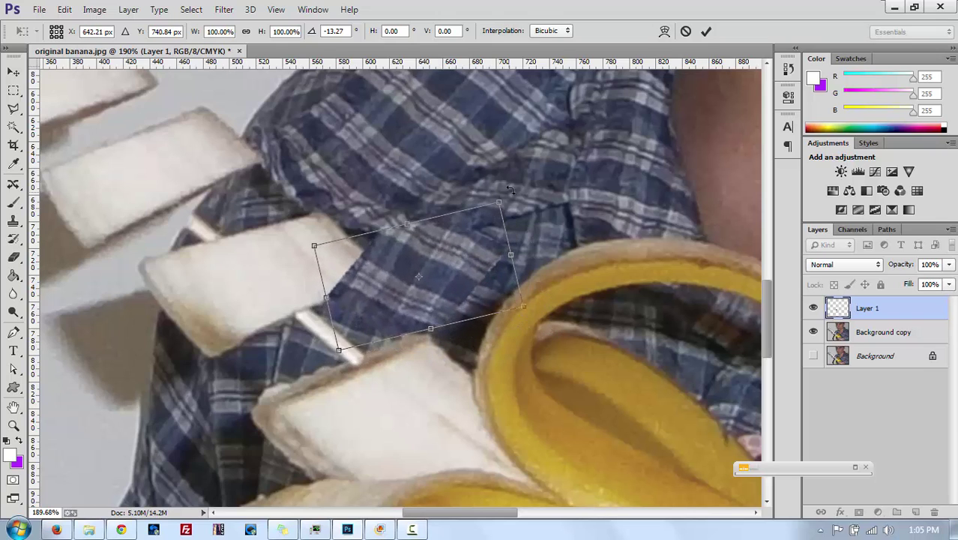
{"action": "left_click_drag", "start_coordinate": [509, 187], "coordinate": [498, 174]}
{"action": "left_click_drag", "start_coordinate": [465, 236], "coordinate": [398, 276]}
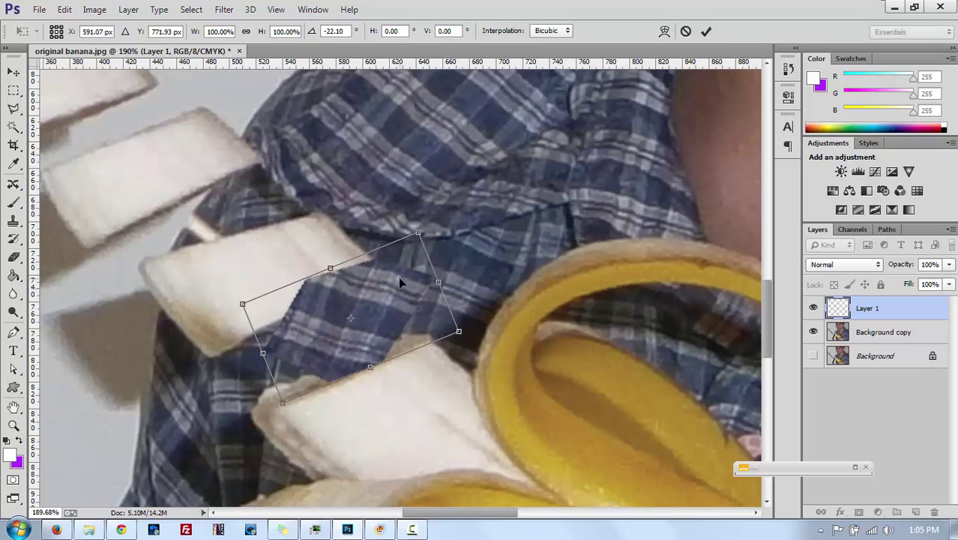
{"action": "key", "text": "Return"}
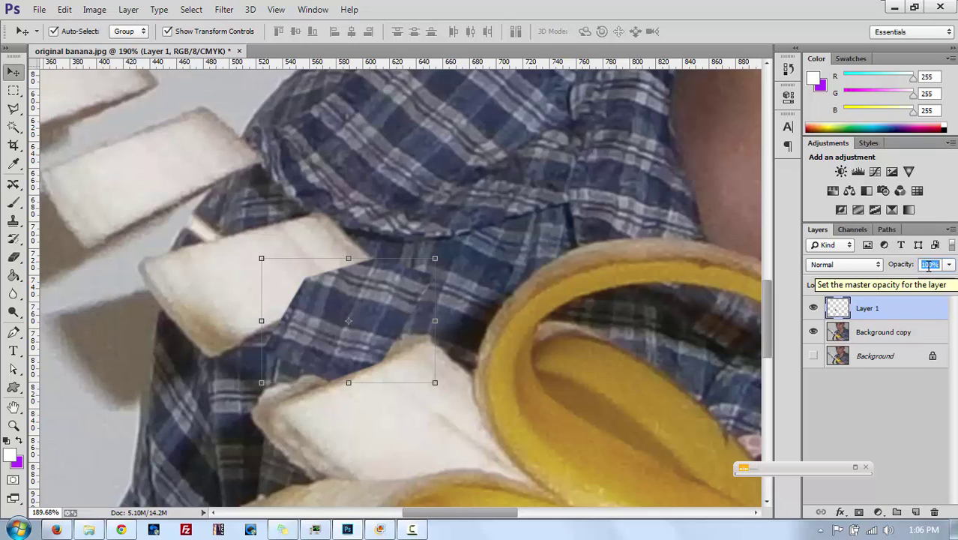
- Lower Layer 1's opacity to 50% to nudge the patch into place over the stick, and restore it to 100%
{"action": "type", "text": "50"}
{"action": "mouse_move", "coordinate": [385, 306]}
{"action": "left_mouse_down"}
{"action": "mouse_move", "coordinate": [398, 292]}
{"action": "mouse_move", "coordinate": [395, 306]}
{"action": "left_mouse_up"}
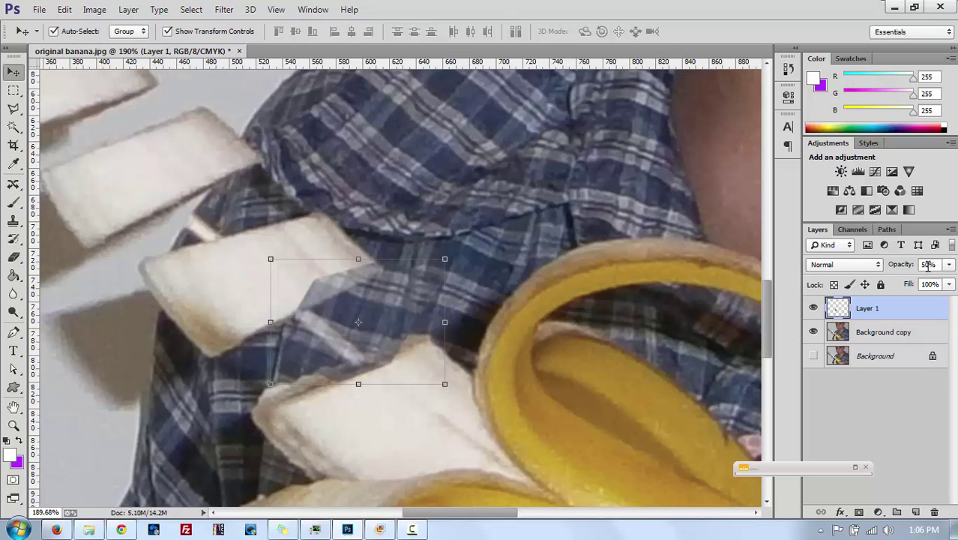
{"action": "type", "text": "100"}
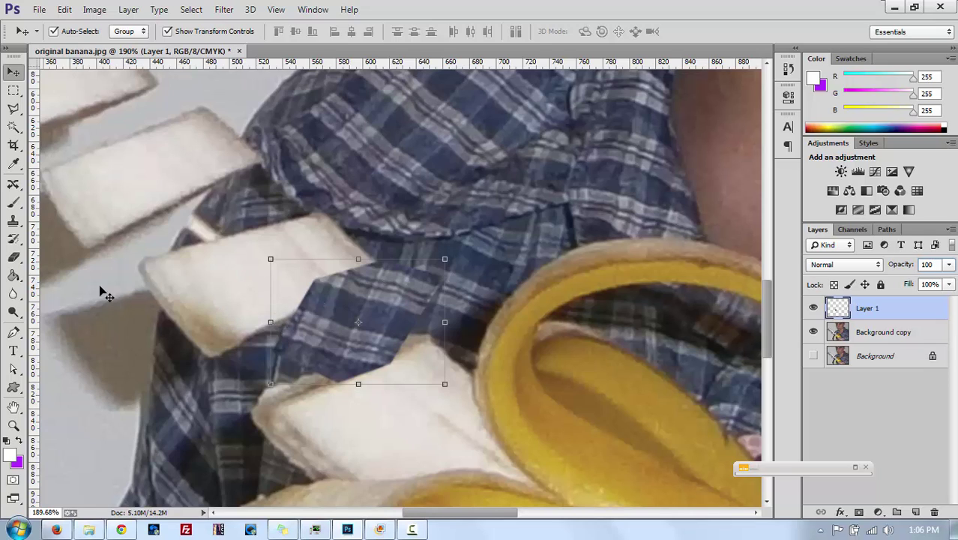
- Erase the patch where it overlaps the sixth slice and the peeled banana's upper edge, using the 34 px Eraser
{"action": "left_click_drag", "start_coordinate": [15, 257], "coordinate": [80, 255]}
{"action": "scroll", "coordinate": [336, 308], "scroll_direction": "down", "scroll_amount": 3}
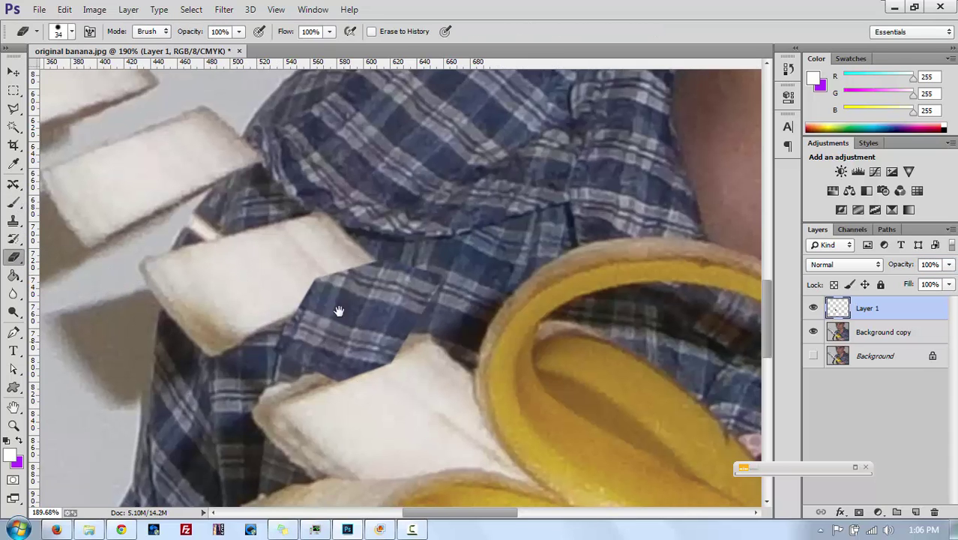
{"action": "left_click", "coordinate": [13, 425]}
{"action": "left_click_drag", "start_coordinate": [284, 306], "coordinate": [312, 246]}
{"action": "left_click_drag", "start_coordinate": [445, 251], "coordinate": [467, 285]}
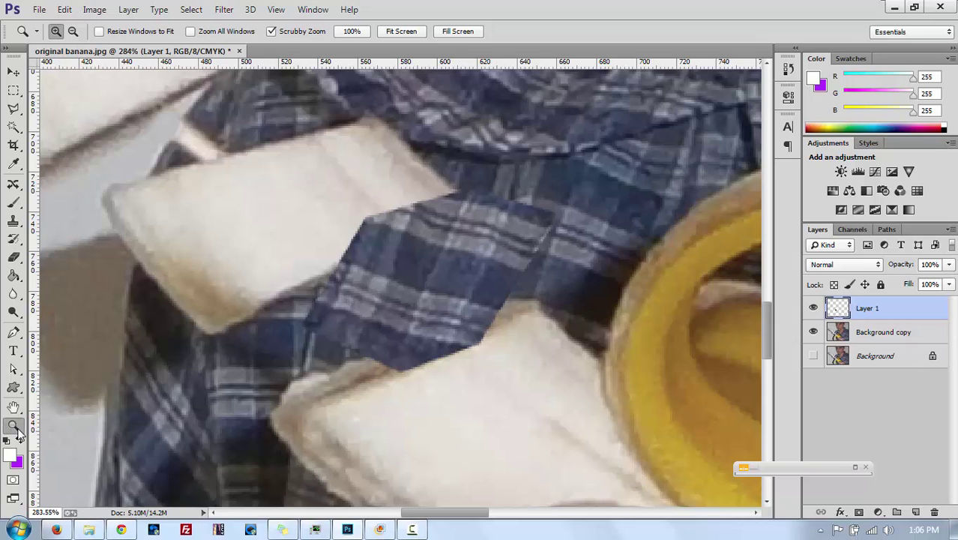
{"action": "left_click", "coordinate": [13, 258]}
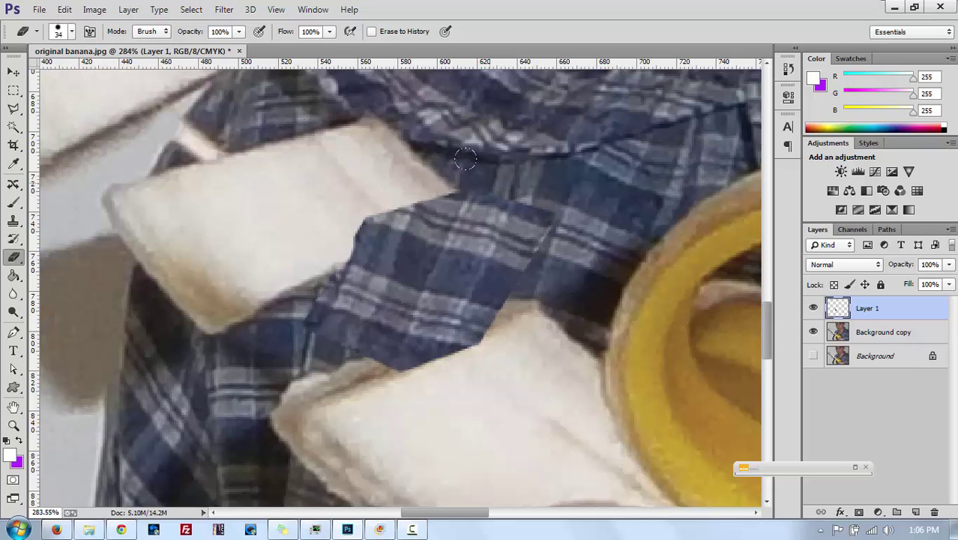
{"action": "key", "text": "ctrl+shift+z"}
{"action": "key", "text": "ctrl+shift+z"}
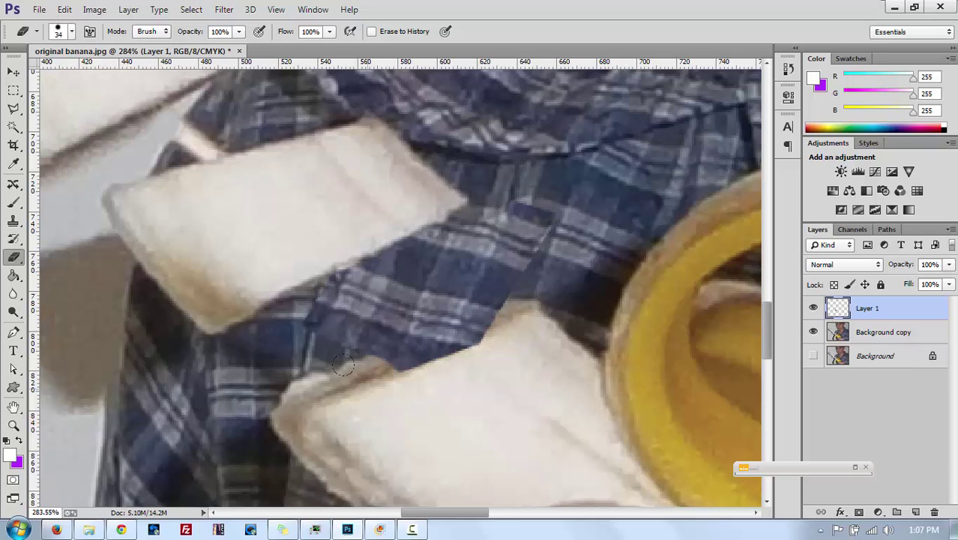
{"action": "left_click", "coordinate": [498, 305], "text": "shift"}
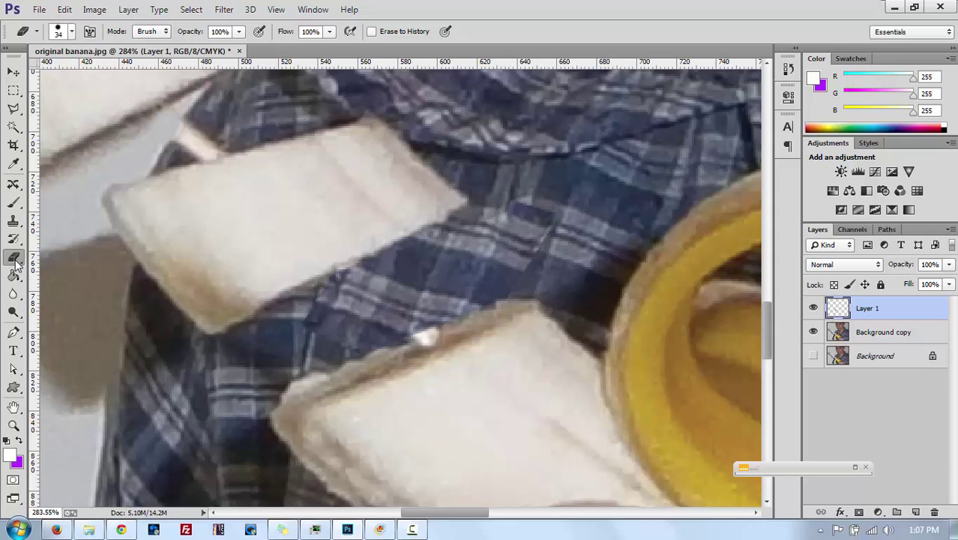
- Blend the patch's outer edge into the shirt with the Eraser at 80% opacity, 60% flow and 149 px size
{"action": "left_click", "coordinate": [220, 31]}
{"action": "type", "text": "80"}
{"action": "left_click", "coordinate": [309, 32]}
{"action": "type", "text": "60"}
{"action": "left_click", "coordinate": [72, 32]}
{"action": "left_click", "coordinate": [111, 76]}
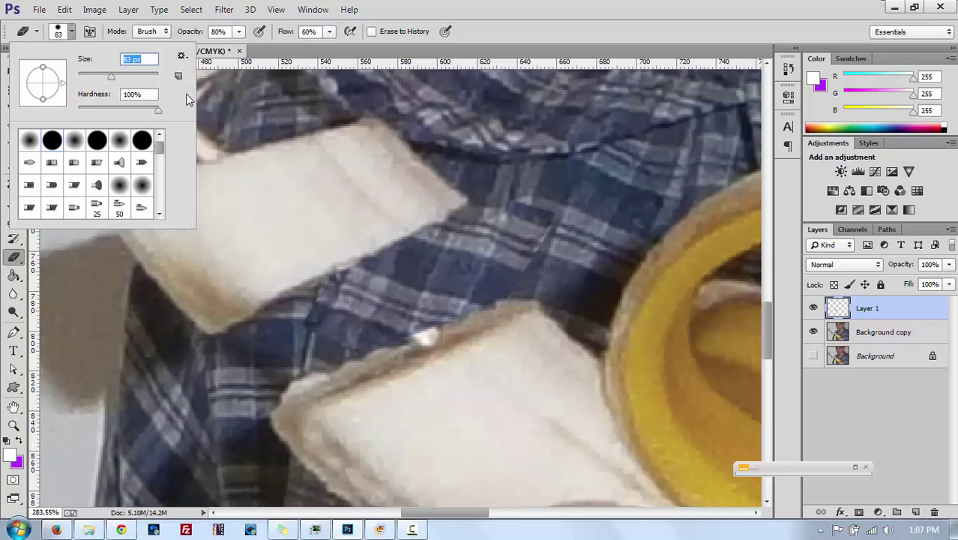
{"action": "left_click", "coordinate": [136, 76]}
{"action": "left_click", "coordinate": [129, 77]}
{"action": "left_click", "coordinate": [576, 174]}
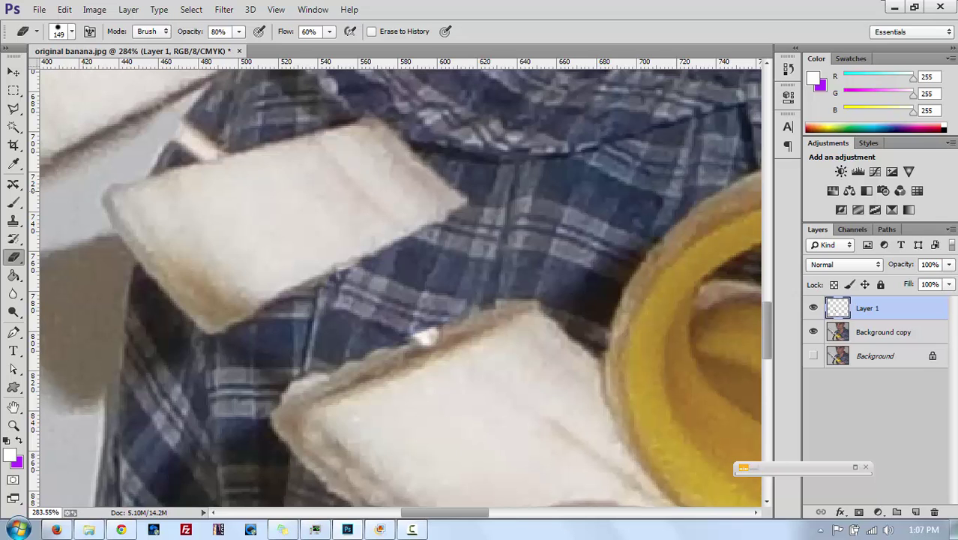
- On the Background copy layer, clone plaid fabric over the stick's upper part above the sixth slice with the 20 px Clone Stamp
{"action": "left_click", "coordinate": [13, 424]}
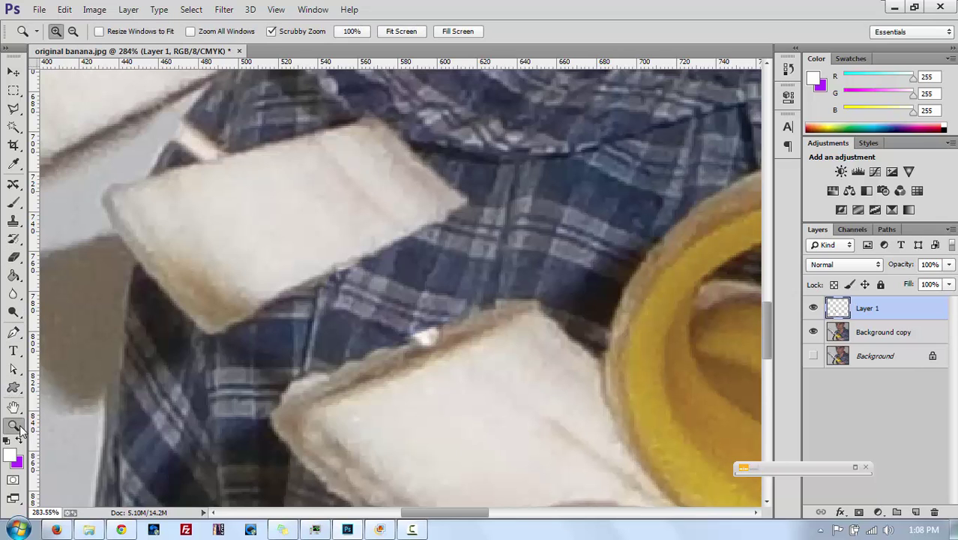
{"action": "left_click", "coordinate": [396, 35]}
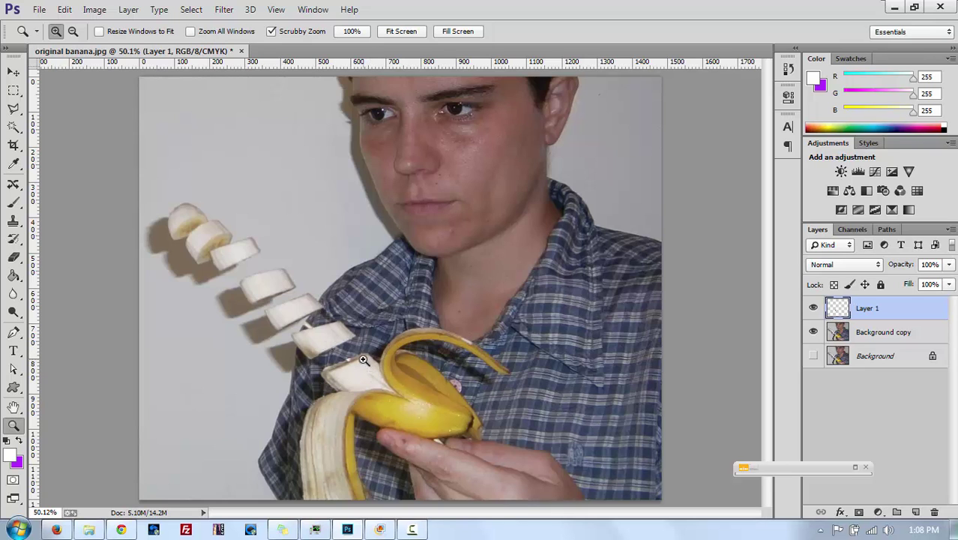
{"action": "left_click_drag", "start_coordinate": [283, 367], "coordinate": [342, 286]}
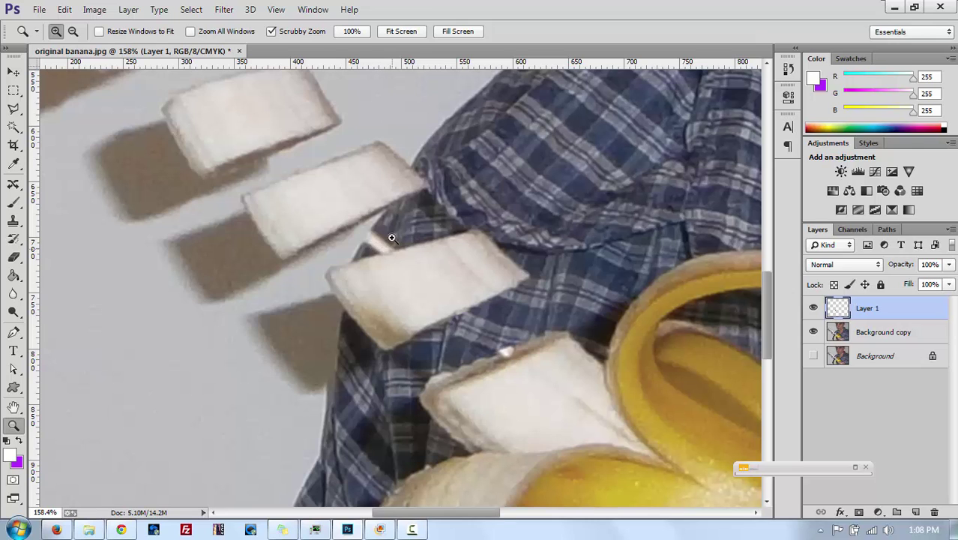
{"action": "left_click_drag", "start_coordinate": [390, 318], "coordinate": [432, 281]}
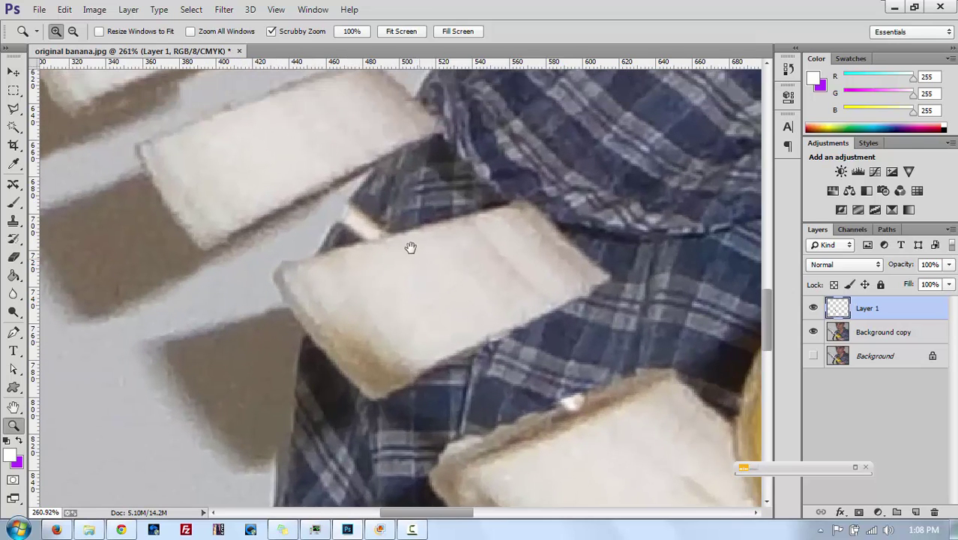
{"action": "right_click", "coordinate": [15, 219]}
{"action": "left_click", "coordinate": [83, 217]}
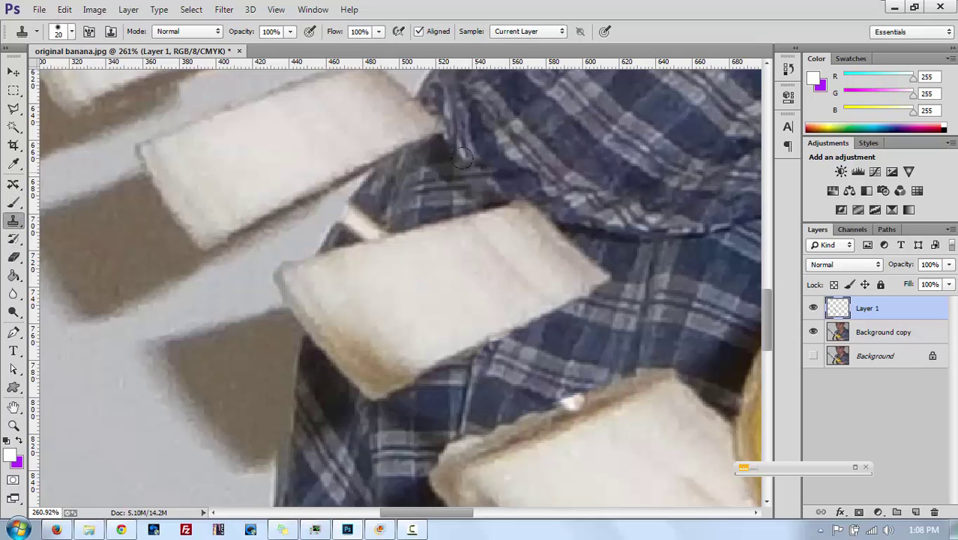
{"action": "left_click_drag", "start_coordinate": [348, 194], "coordinate": [354, 193]}
{"action": "key", "text": "ctrl+z"}
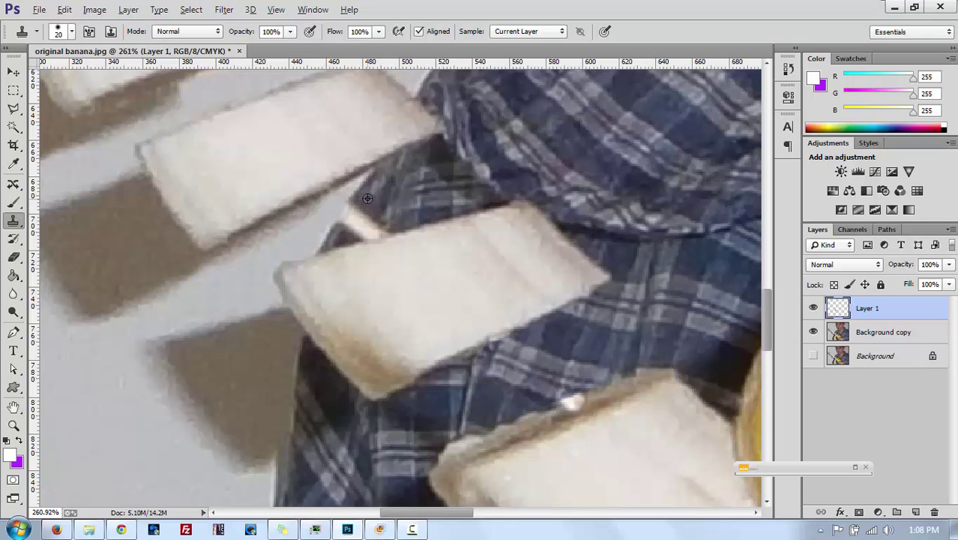
{"action": "left_click", "coordinate": [367, 198], "text": "alt"}
{"action": "left_click", "coordinate": [883, 334]}
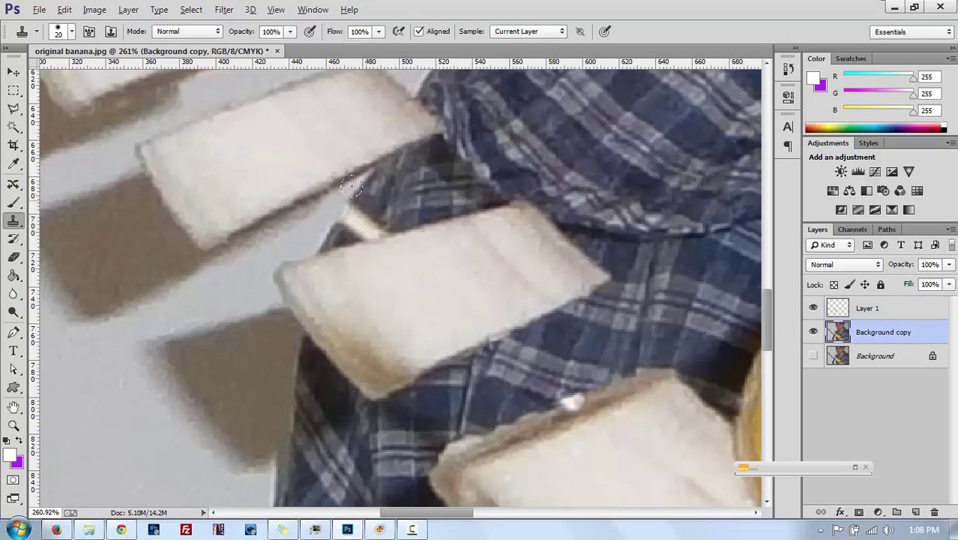
{"action": "left_click", "coordinate": [367, 200], "text": "alt"}
{"action": "left_click", "coordinate": [355, 216]}
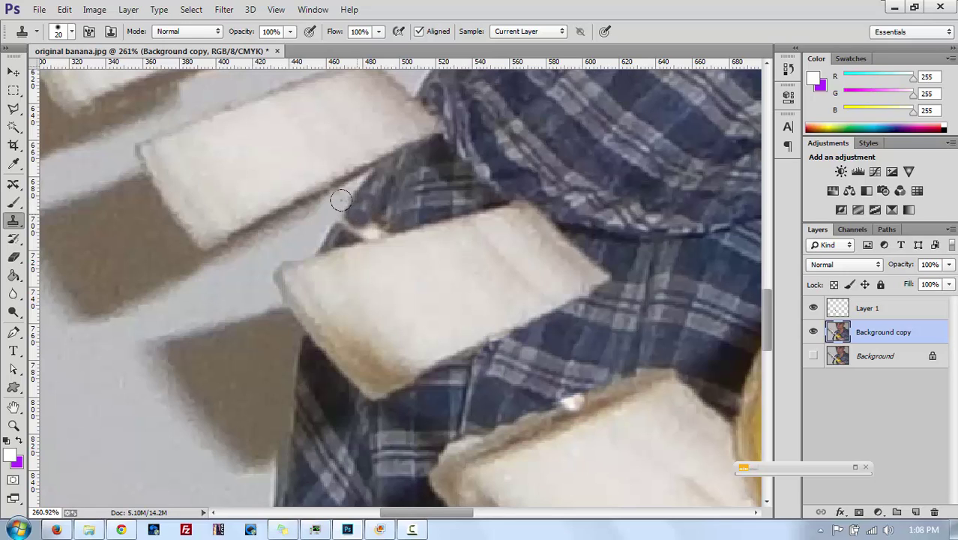
- Clone away the rest of the stick above the sixth slice and rebuild the shirt's edge against the wall
{"action": "left_click", "coordinate": [347, 221]}
{"action": "mouse_move", "coordinate": [333, 218]}
{"action": "left_mouse_down"}
{"action": "mouse_move", "coordinate": [363, 229]}
{"action": "mouse_move", "coordinate": [379, 204]}
{"action": "mouse_move", "coordinate": [355, 210]}
{"action": "left_mouse_up"}
{"action": "left_click", "coordinate": [374, 222]}
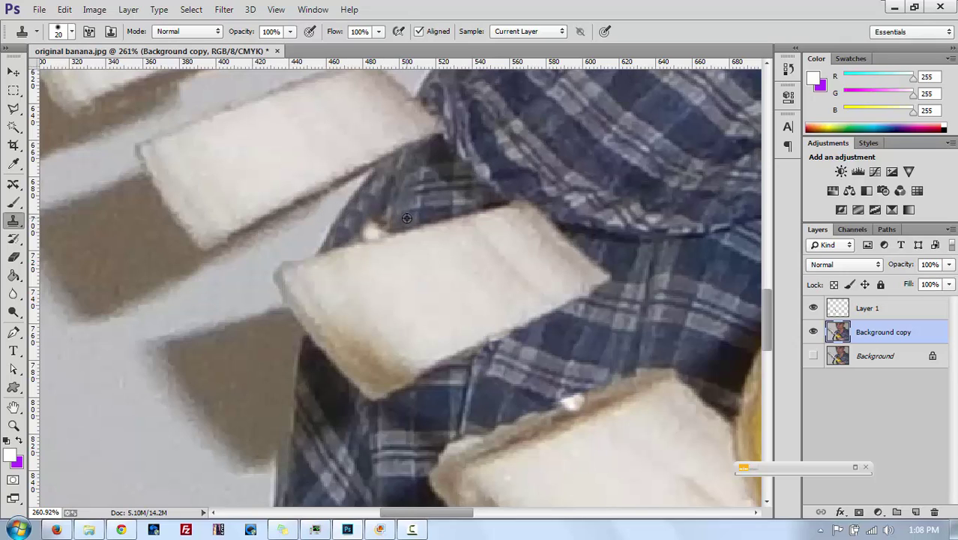
{"action": "key", "text": "ctrl+z"}
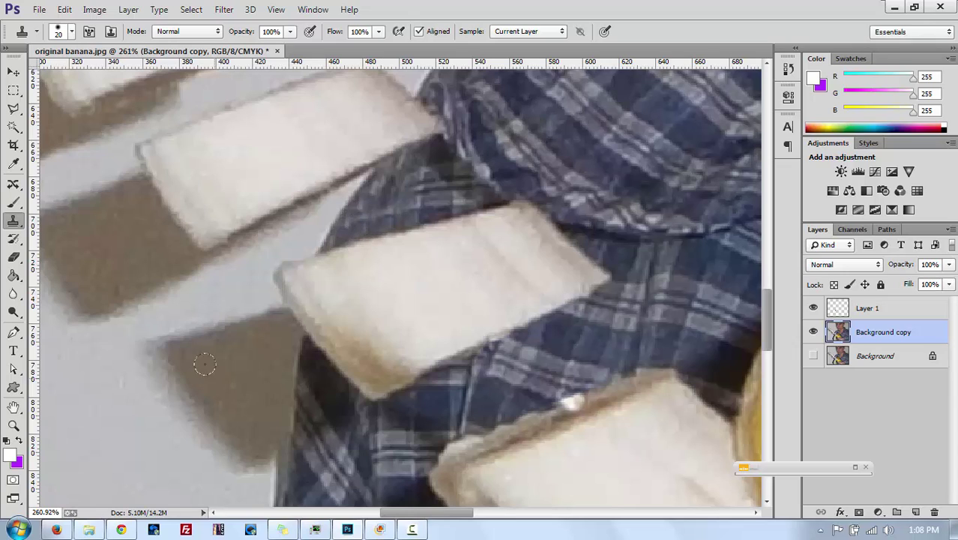
- Clone the peeled banana's brown upper edge over the remaining white stick spot below the sixth slice
{"action": "mouse_move", "coordinate": [533, 274]}
{"action": "left_mouse_down"}
{"action": "mouse_move", "coordinate": [533, 303]}
{"action": "mouse_move", "coordinate": [352, 198]}
{"action": "left_mouse_up"}
{"action": "mouse_move", "coordinate": [428, 288]}
{"action": "left_mouse_down"}
{"action": "mouse_move", "coordinate": [446, 301]}
{"action": "mouse_move", "coordinate": [409, 288]}
{"action": "left_mouse_up"}
{"action": "key", "text": "ctrl+z"}
{"action": "left_click", "coordinate": [437, 300]}
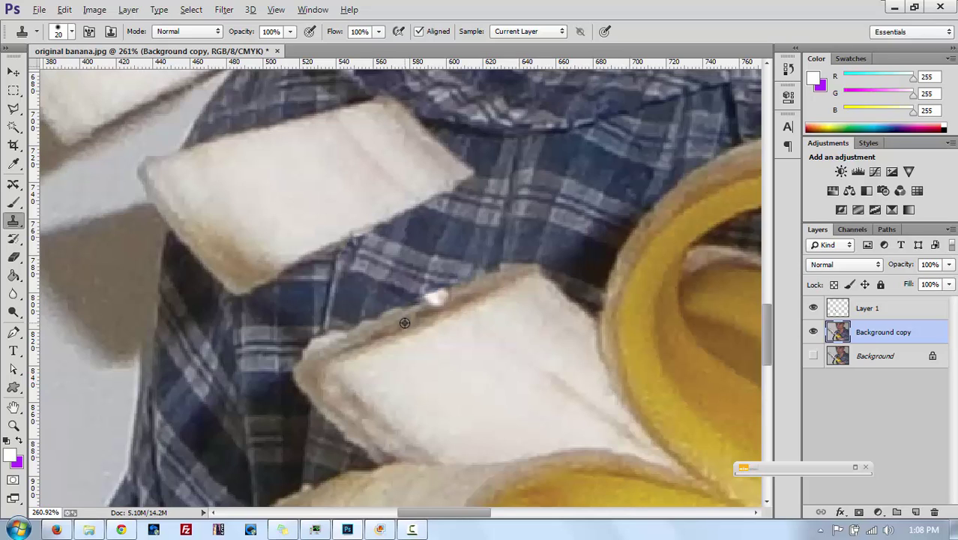
{"action": "left_click", "coordinate": [405, 320], "text": "alt"}
{"action": "left_click_drag", "start_coordinate": [432, 296], "coordinate": [411, 298]}
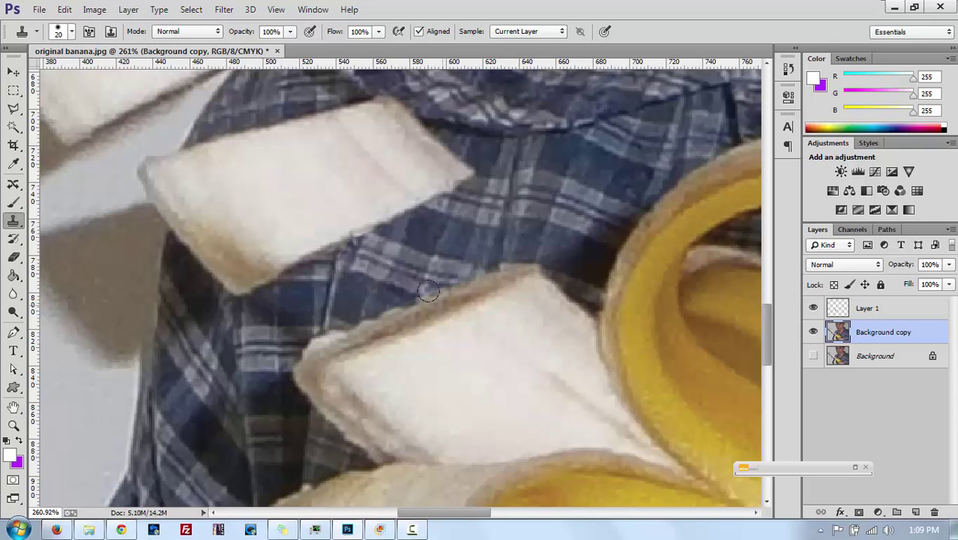
- On the Background copy layer, clone dark fabric over the white stick tip between the banana's underside and the fingers
{"action": "left_click", "coordinate": [13, 425]}
{"action": "left_click", "coordinate": [402, 31]}
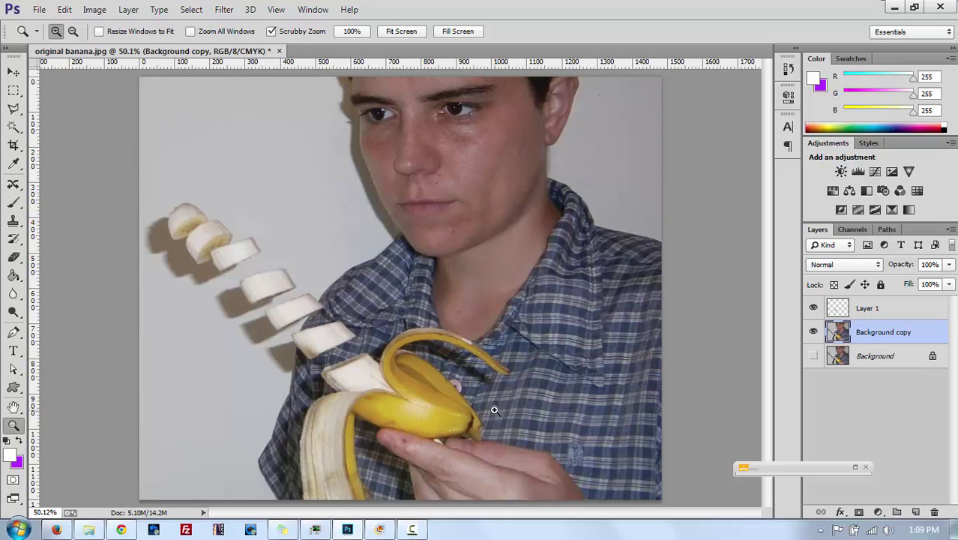
{"action": "left_click_drag", "start_coordinate": [481, 378], "coordinate": [506, 316]}
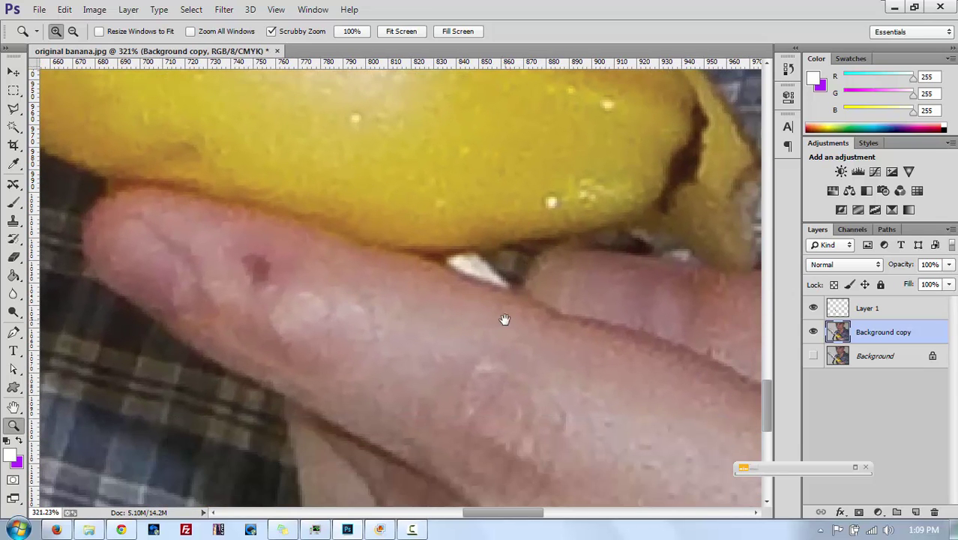
{"action": "left_click", "coordinate": [14, 220]}
{"action": "left_click", "coordinate": [105, 223]}
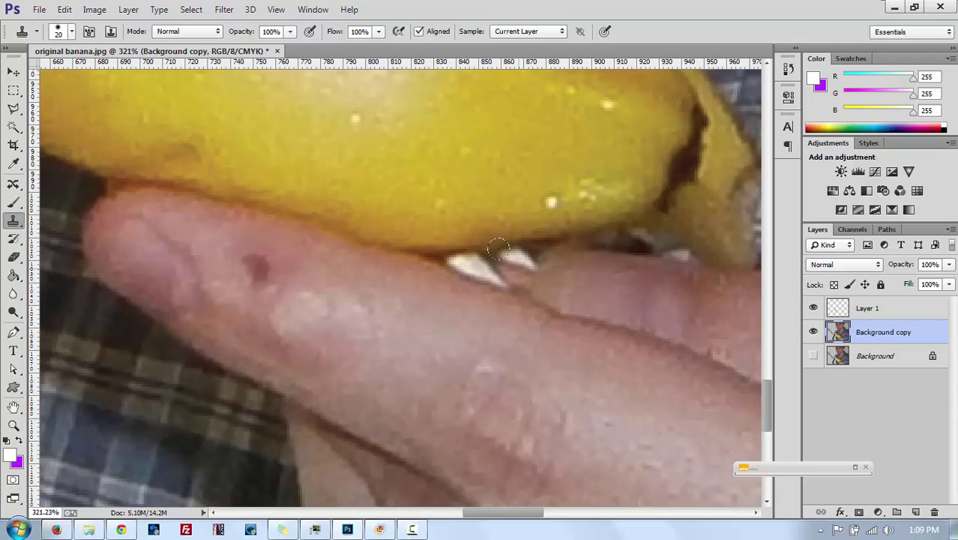
{"action": "left_click", "coordinate": [510, 264], "text": "alt"}
{"action": "mouse_move", "coordinate": [483, 276]}
{"action": "left_mouse_down"}
{"action": "mouse_move", "coordinate": [478, 247]}
{"action": "mouse_move", "coordinate": [477, 258]}
{"action": "left_mouse_up"}
{"action": "key", "text": "ctrl+z"}
{"action": "key", "text": "ctrl+z"}
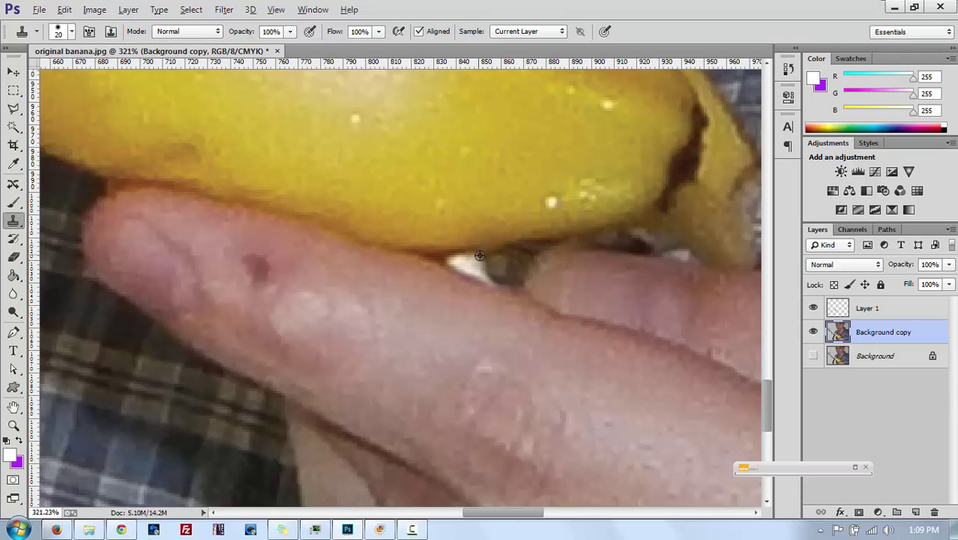
{"action": "left_click", "coordinate": [498, 246], "text": "alt"}
{"action": "left_click", "coordinate": [473, 259]}
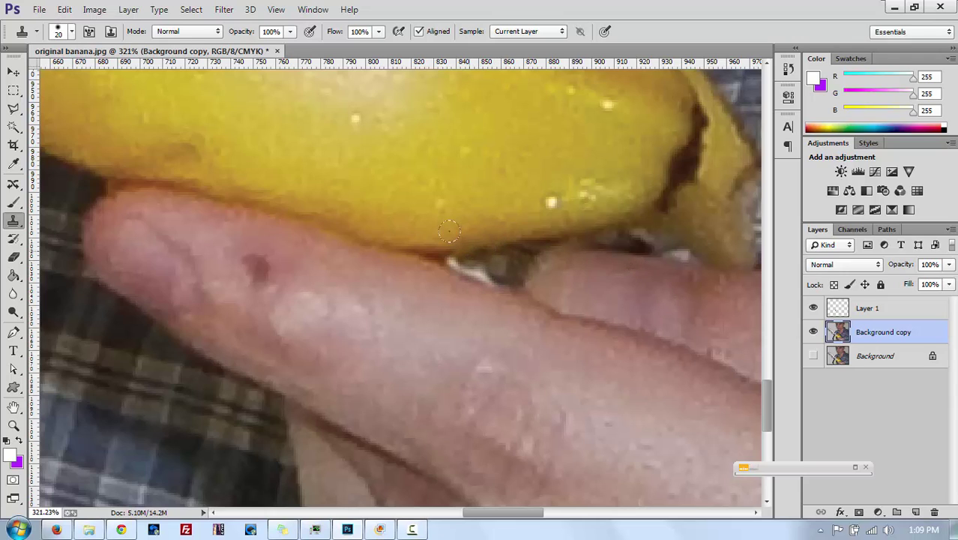
- Clone away the remaining white specks under the banana, undoing strokes that spoil the finger's edge, and check the whole image
{"action": "left_click_drag", "start_coordinate": [449, 231], "coordinate": [439, 232]}
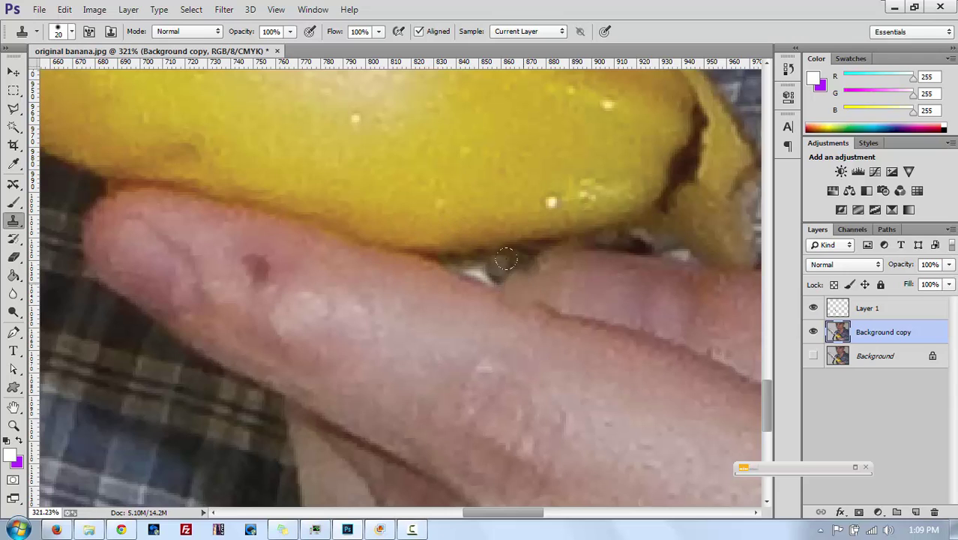
{"action": "mouse_move", "coordinate": [477, 262]}
{"action": "left_mouse_down"}
{"action": "mouse_move", "coordinate": [491, 284]}
{"action": "mouse_move", "coordinate": [473, 278]}
{"action": "left_mouse_up"}
{"action": "key", "text": "ctrl+alt+z"}
{"action": "key", "text": "ctrl+alt+z"}
{"action": "key", "text": "ctrl+alt+z"}
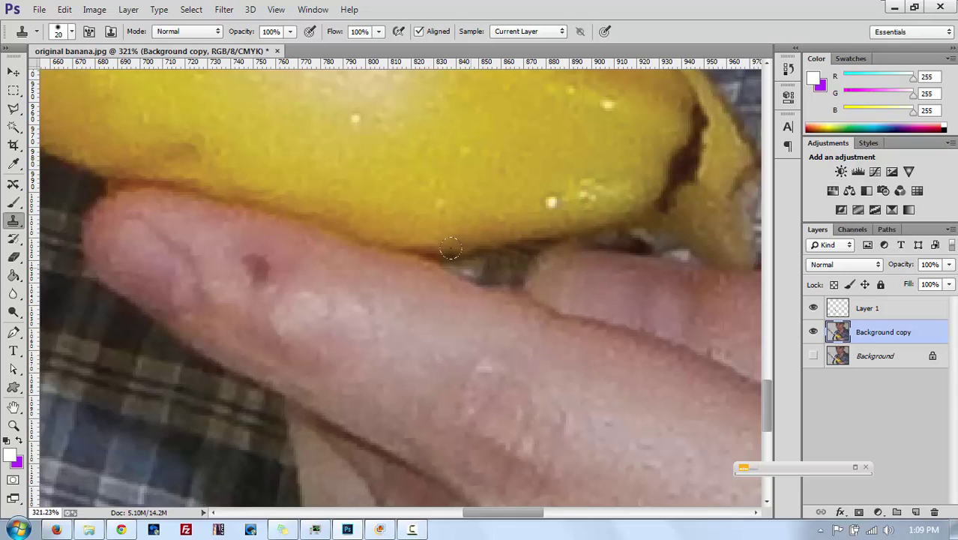
{"action": "left_click_drag", "start_coordinate": [451, 248], "coordinate": [455, 247]}
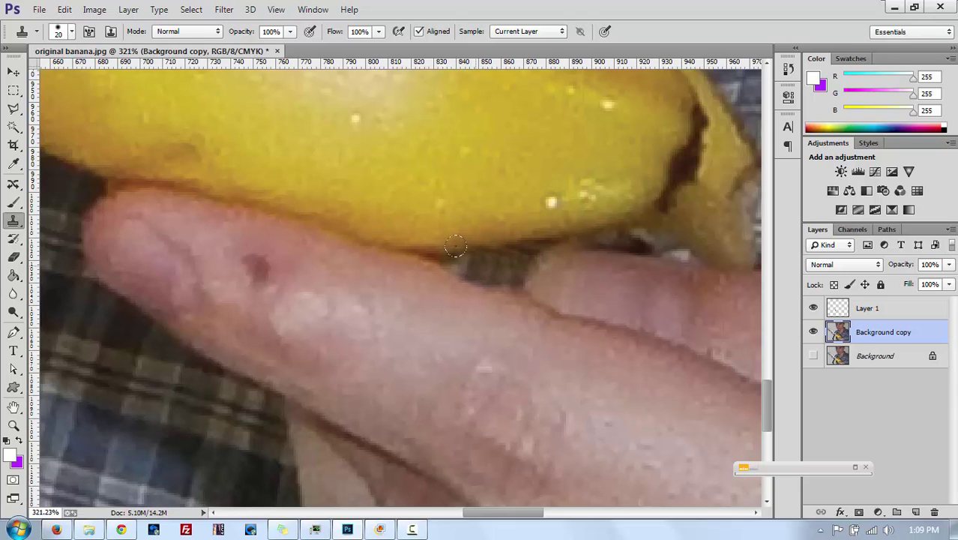
{"action": "left_click", "coordinate": [13, 425]}
{"action": "left_click", "coordinate": [402, 33]}
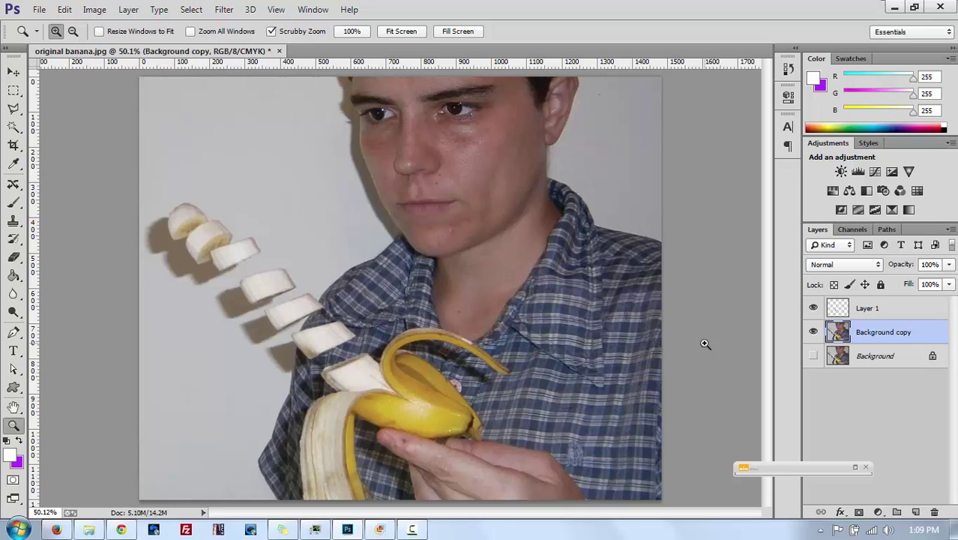
- Add a Brightness/Contrast adjustment layer directly above the Background copy layer and set its brightness to 21
{"action": "left_click", "coordinate": [14, 72]}
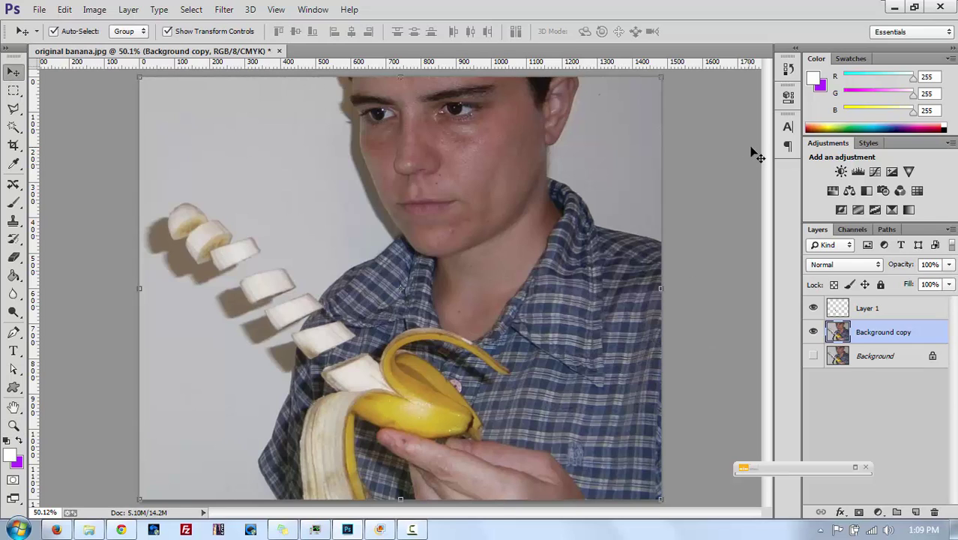
{"action": "left_click", "coordinate": [758, 255]}
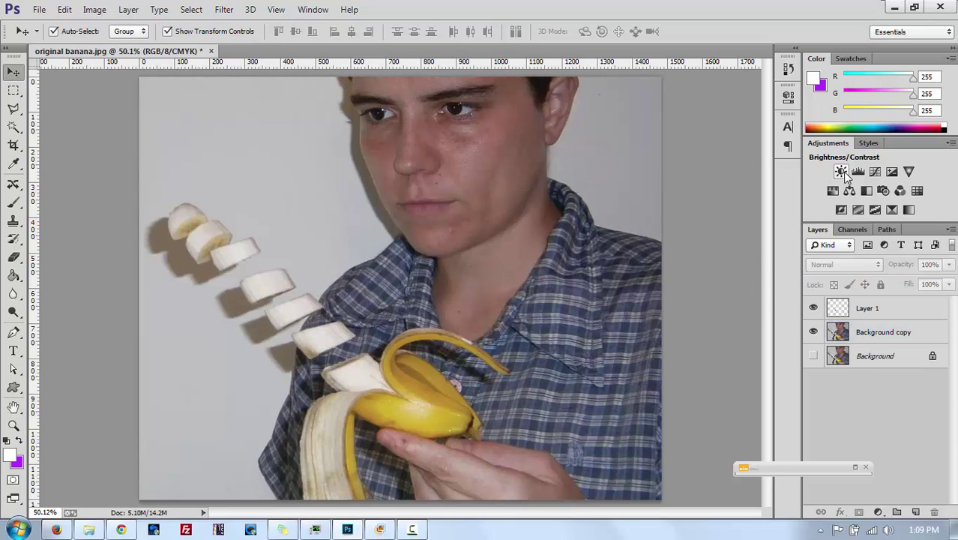
{"action": "left_click", "coordinate": [879, 339]}
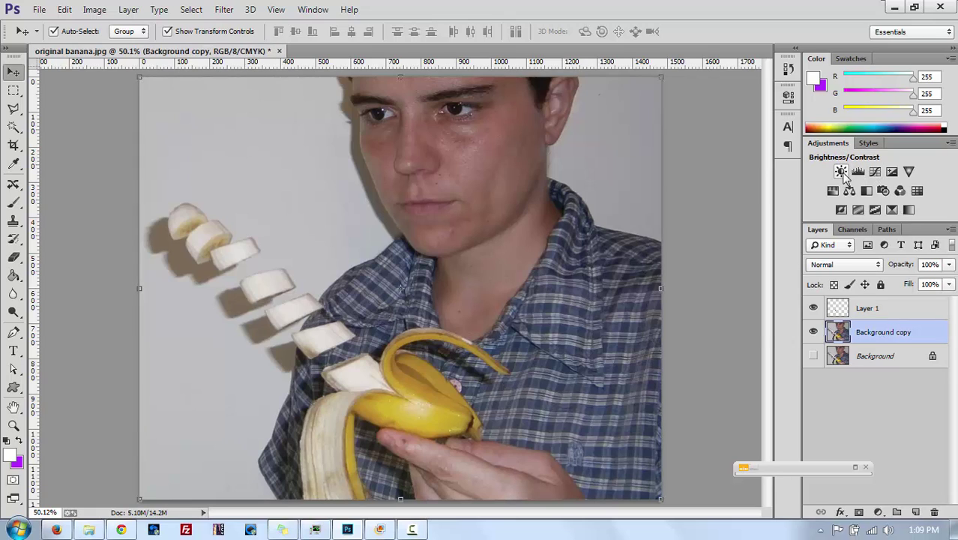
{"action": "left_click", "coordinate": [841, 172]}
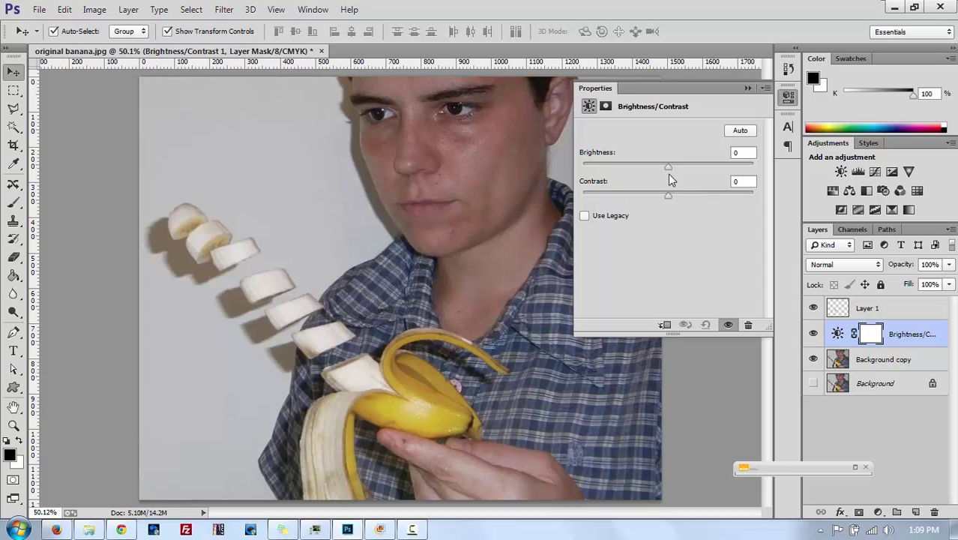
{"action": "left_click_drag", "start_coordinate": [673, 168], "coordinate": [677, 168]}
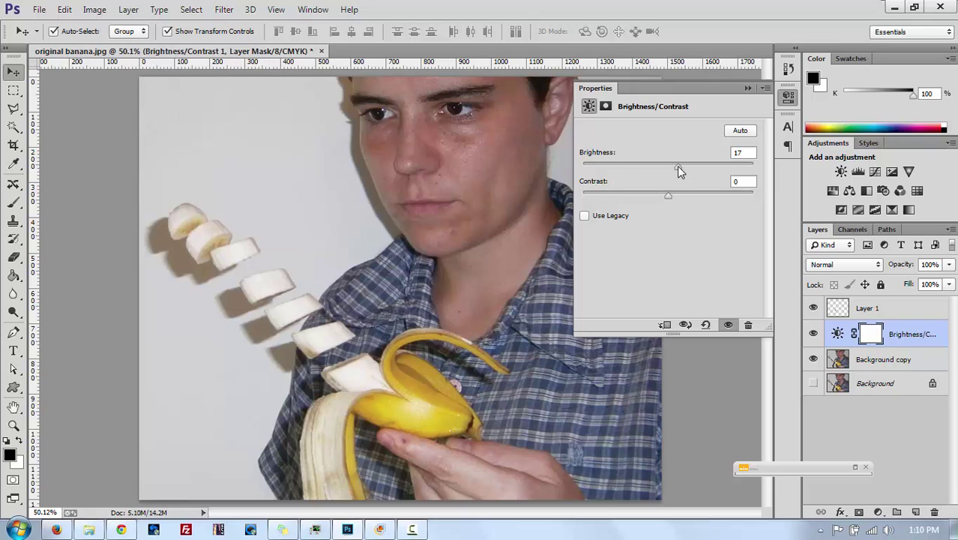
{"action": "left_click_drag", "start_coordinate": [679, 167], "coordinate": [681, 166]}
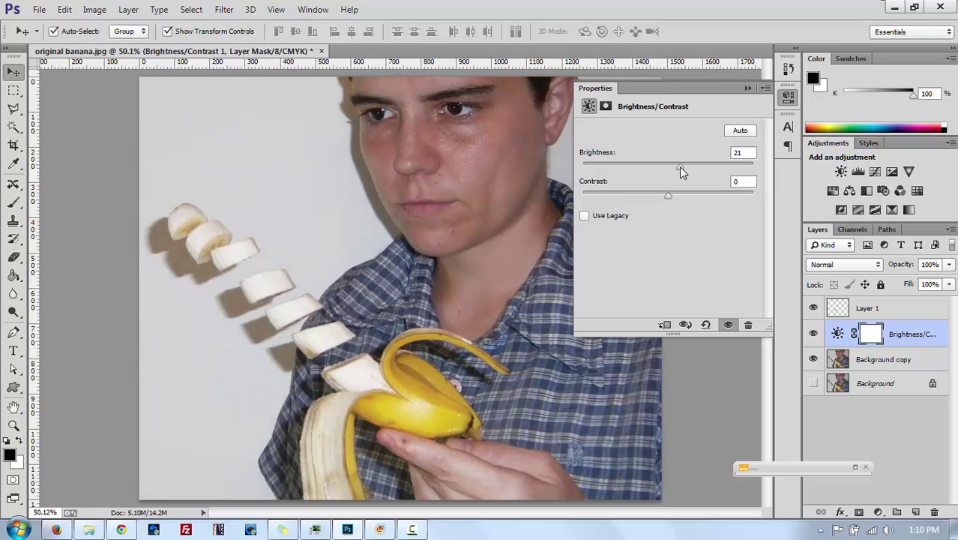
{"action": "left_click", "coordinate": [747, 89]}
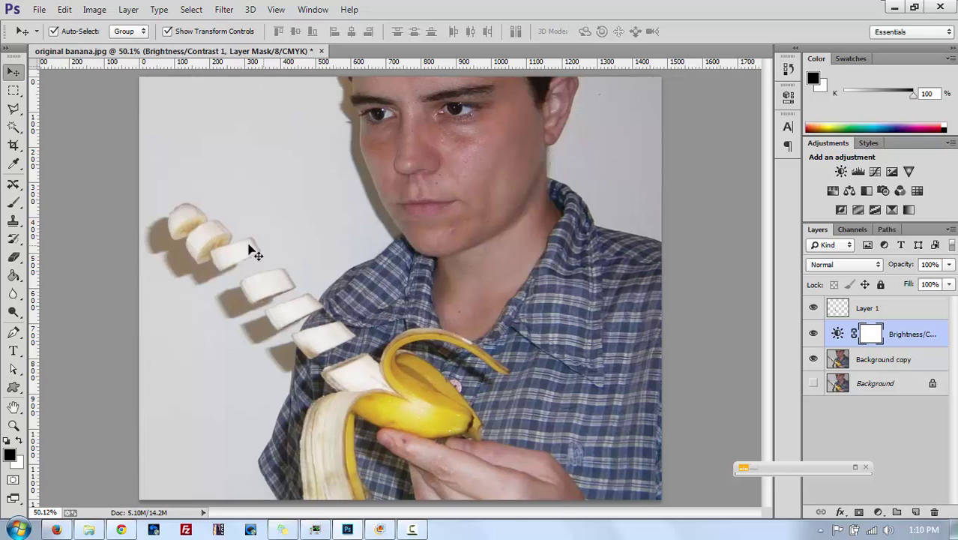
- Switch to the Clone Stamp tool for further retouching
{"action": "left_click_drag", "start_coordinate": [11, 223], "coordinate": [88, 221]}
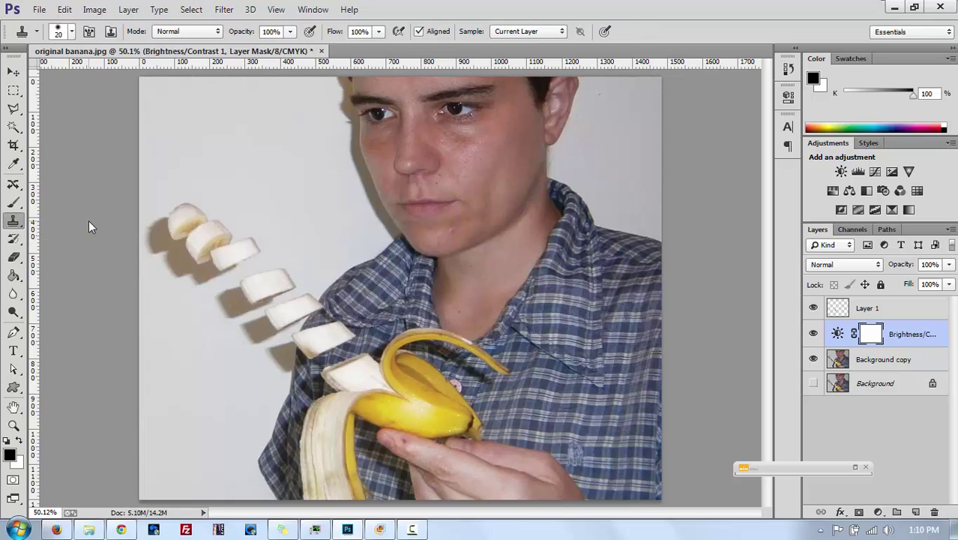